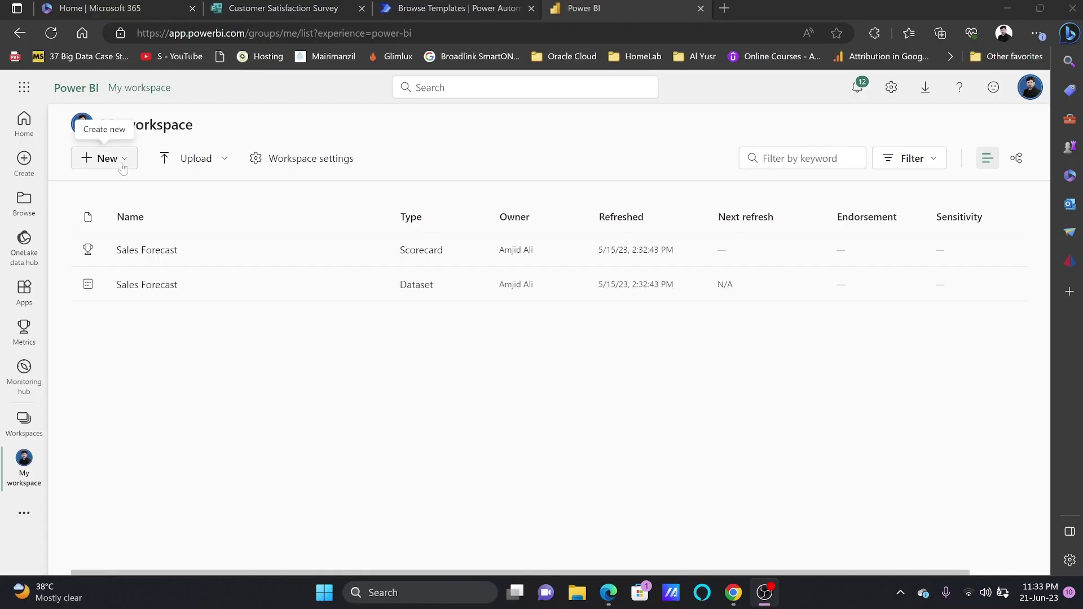
Open the New menu in My workspace
{"action": "left_click", "coordinate": [103, 158]}
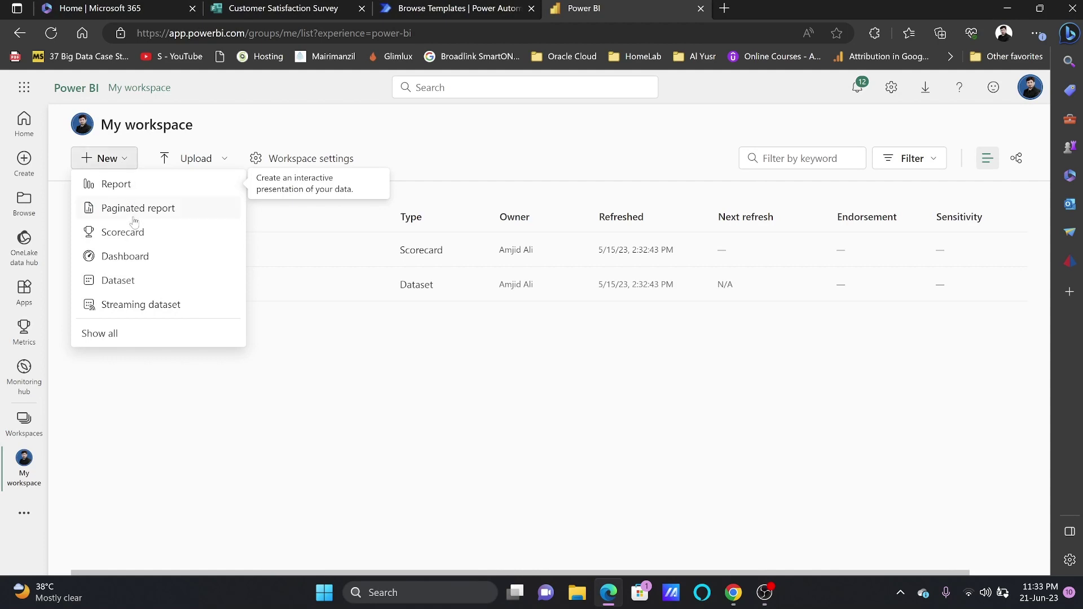
Start a new Streaming dataset after glancing over the Customer Satisfaction Survey form
{"action": "left_click", "coordinate": [140, 304]}
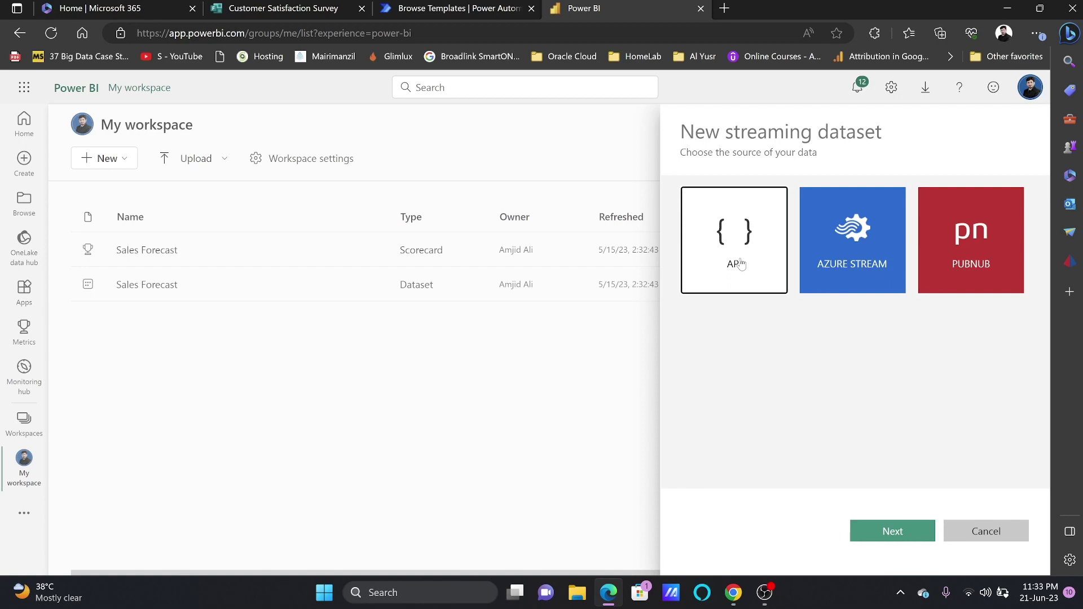
{"action": "left_click", "coordinate": [225, 14]}
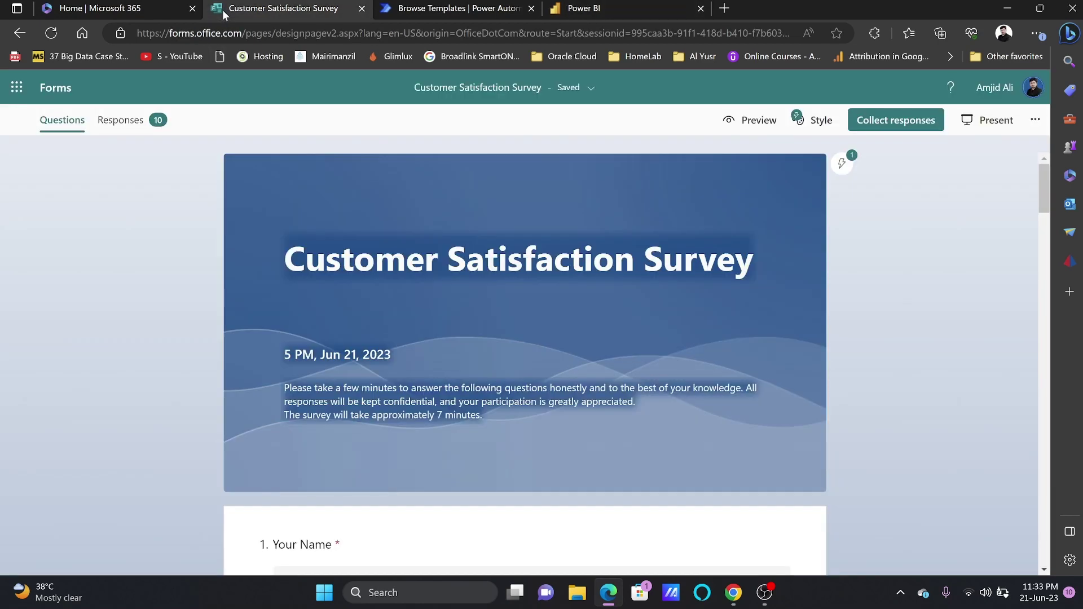
{"action": "scroll", "coordinate": [332, 281], "scroll_direction": "down", "scroll_amount": 11}
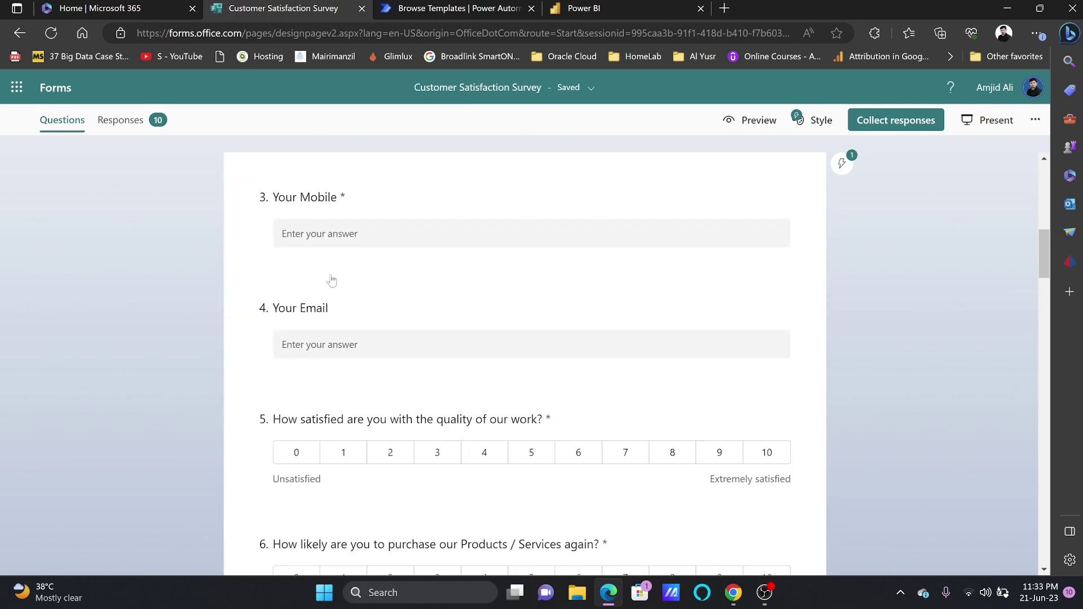
{"action": "scroll", "coordinate": [332, 280], "scroll_direction": "up", "scroll_amount": 5}
{"action": "left_click", "coordinate": [579, 10]}
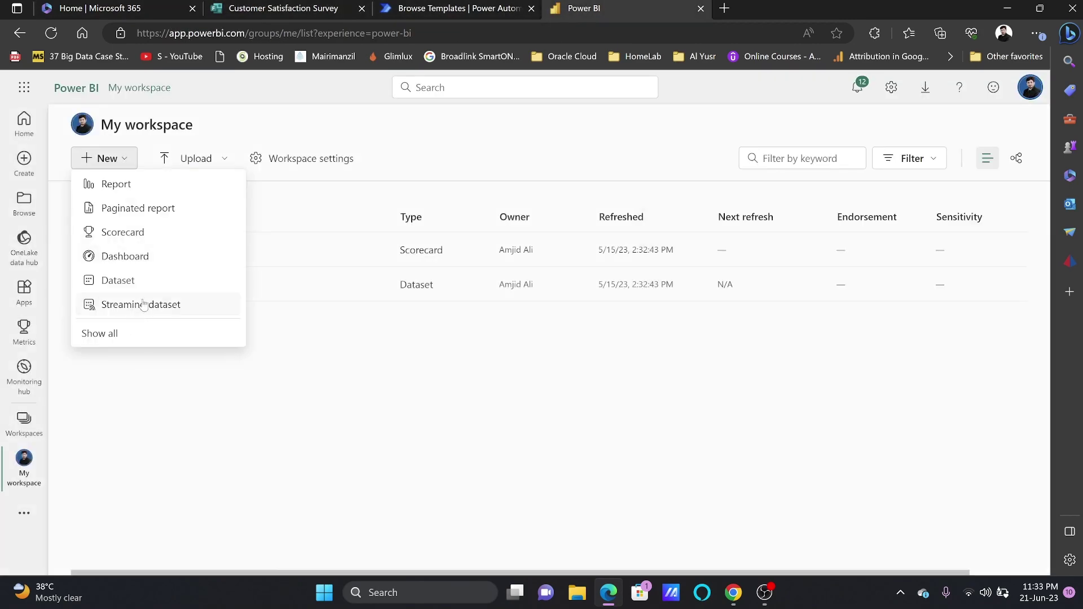
{"action": "left_click", "coordinate": [147, 304]}
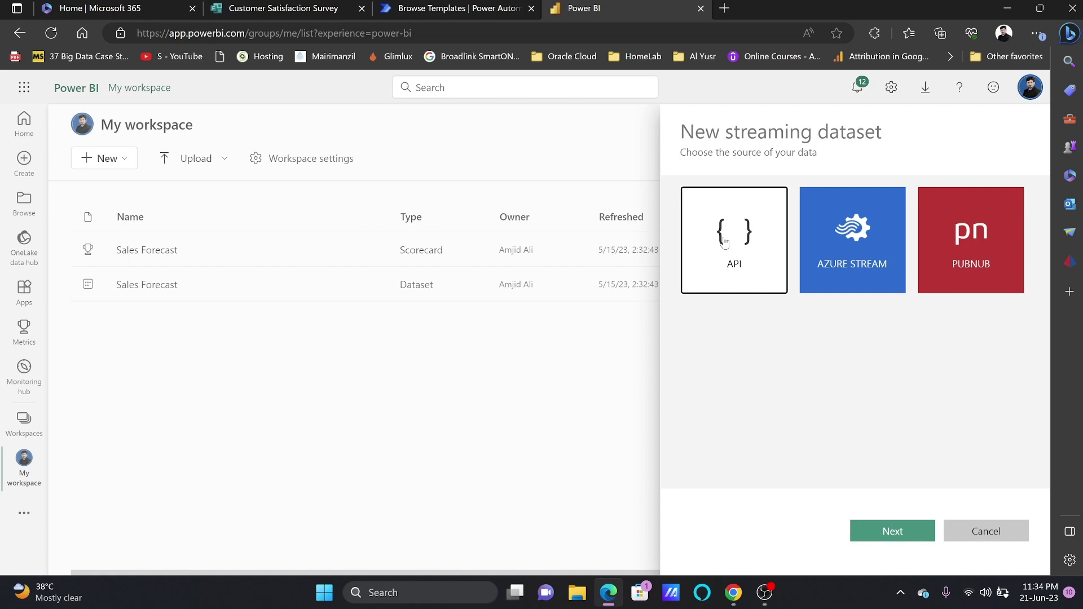
Choose the API source and name the dataset 'Customer Satrisfaction Survey Data'
{"action": "left_click", "coordinate": [862, 531]}
{"action": "left_click", "coordinate": [799, 262]}
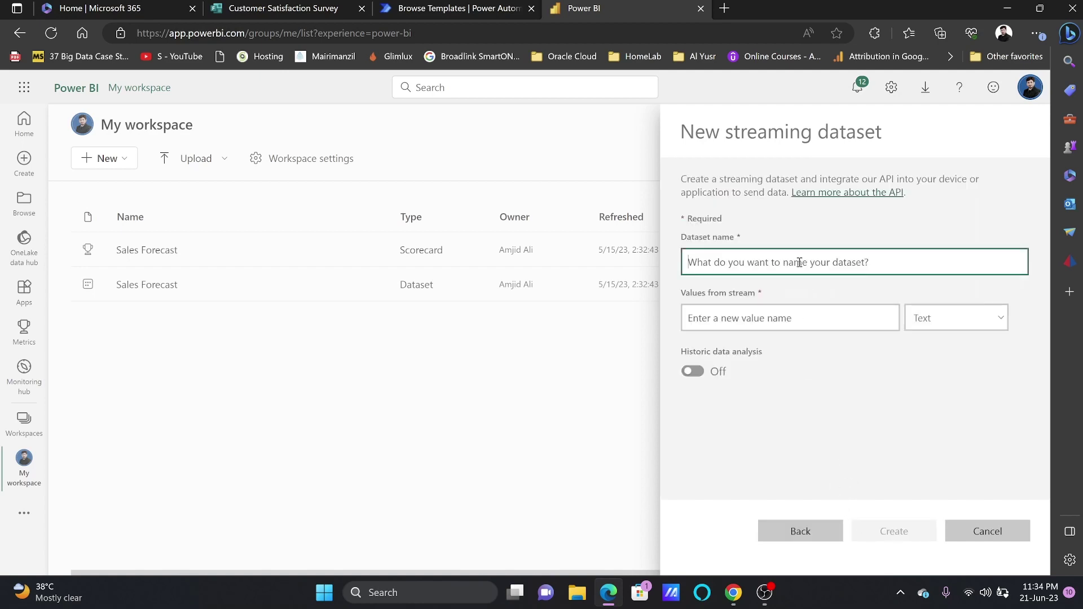
{"action": "type", "text": "Customer Satr"}
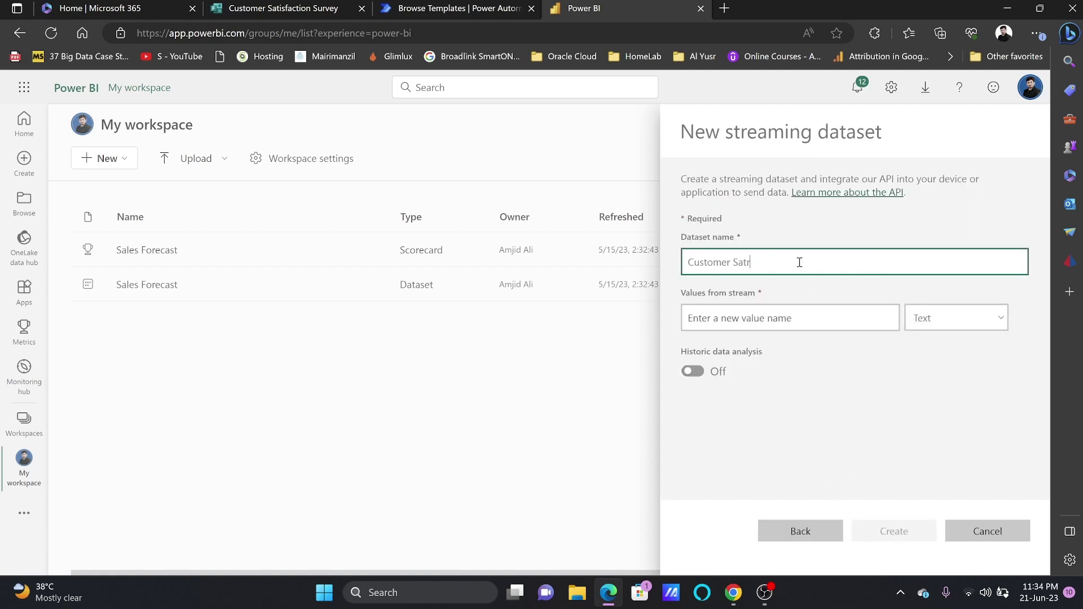
{"action": "type", "text": "isfaction Survey Data"}
{"action": "left_click", "coordinate": [814, 310]}
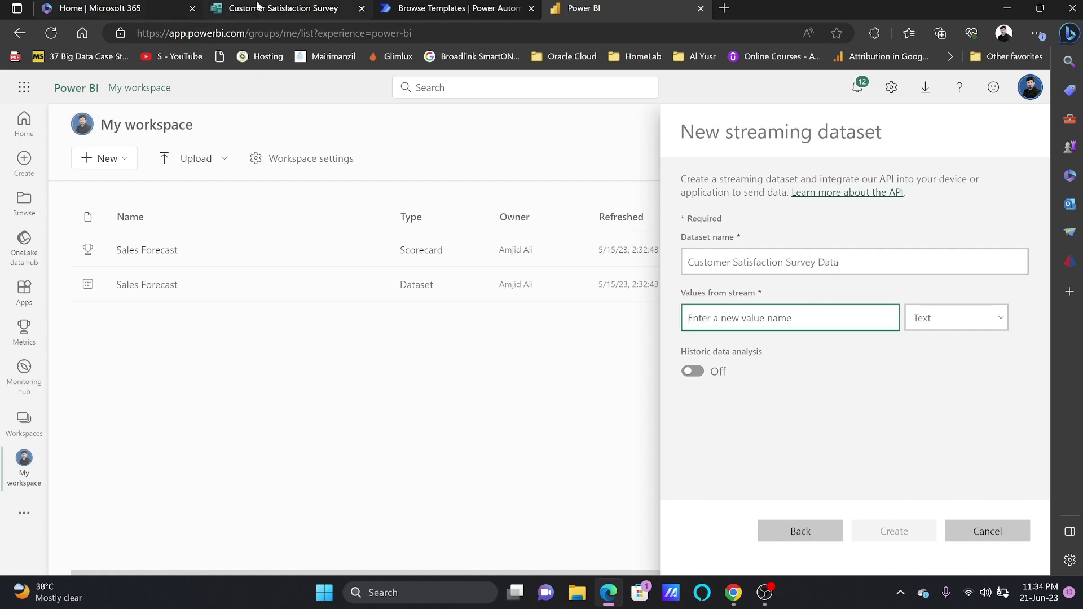
{"action": "left_click", "coordinate": [273, 8]}
{"action": "left_click", "coordinate": [584, 8]}
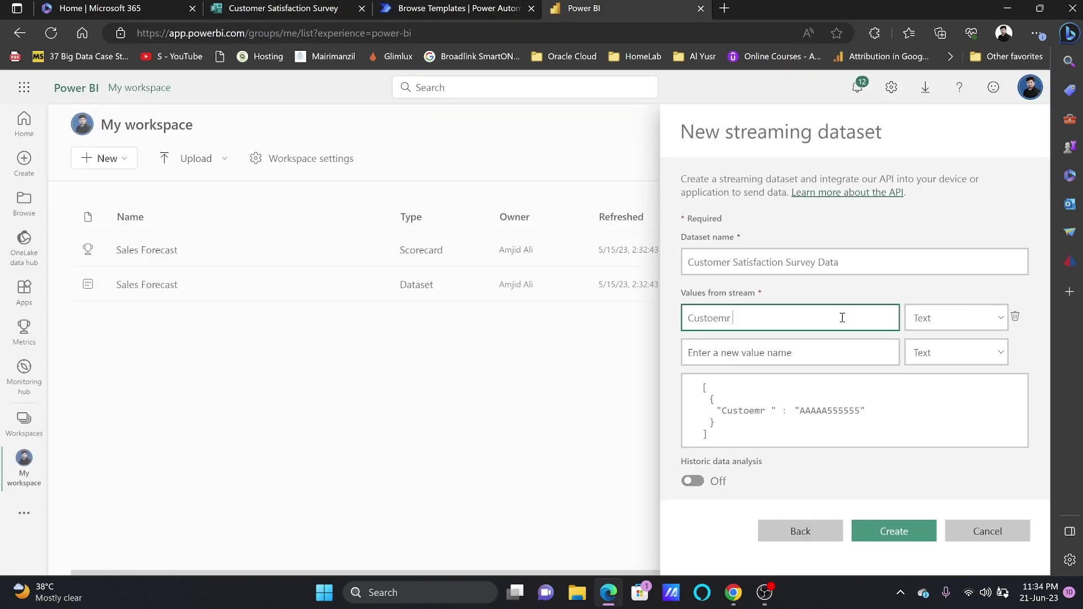
Add the company value, plus satisfactionLevel and nps as Number values
{"action": "key", "text": "Tab"}
{"action": "type", "text": "company"}
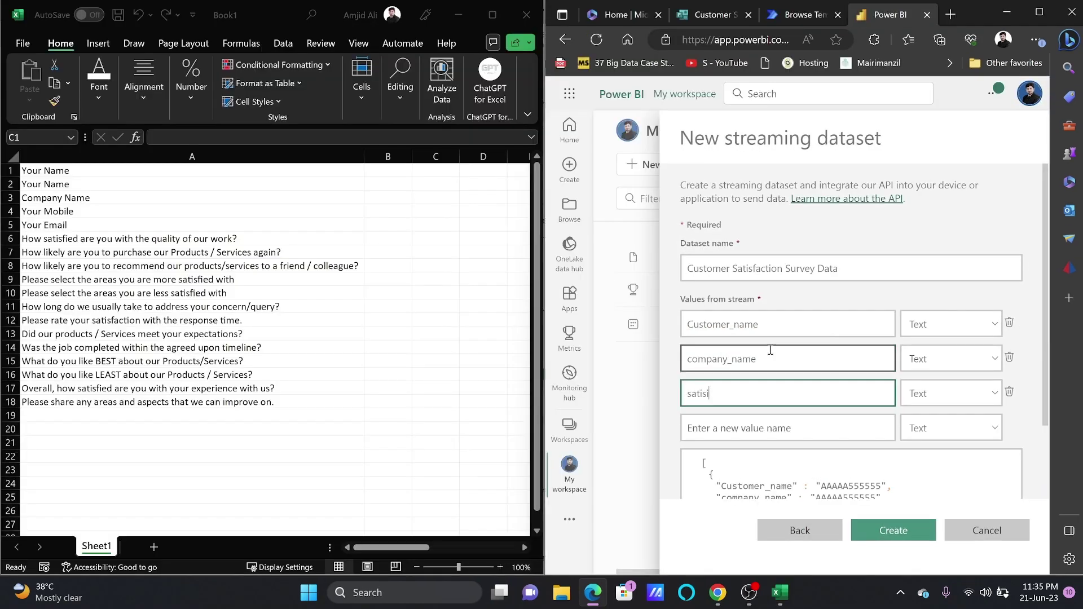
{"action": "key", "text": "BackSpace"}
{"action": "key", "text": "BackSpace"}
{"action": "type", "text": "sfactionLevel"}
{"action": "key", "text": "Tab"}
{"action": "key", "text": "Down"}
{"action": "key", "text": "Tab"}
{"action": "key", "text": "Tab"}
{"action": "type", "text": "npss"}
{"action": "key", "text": "Tab"}
{"action": "key", "text": "Down"}
{"action": "key", "text": "Tab"}
{"action": "key", "text": "Tab"}
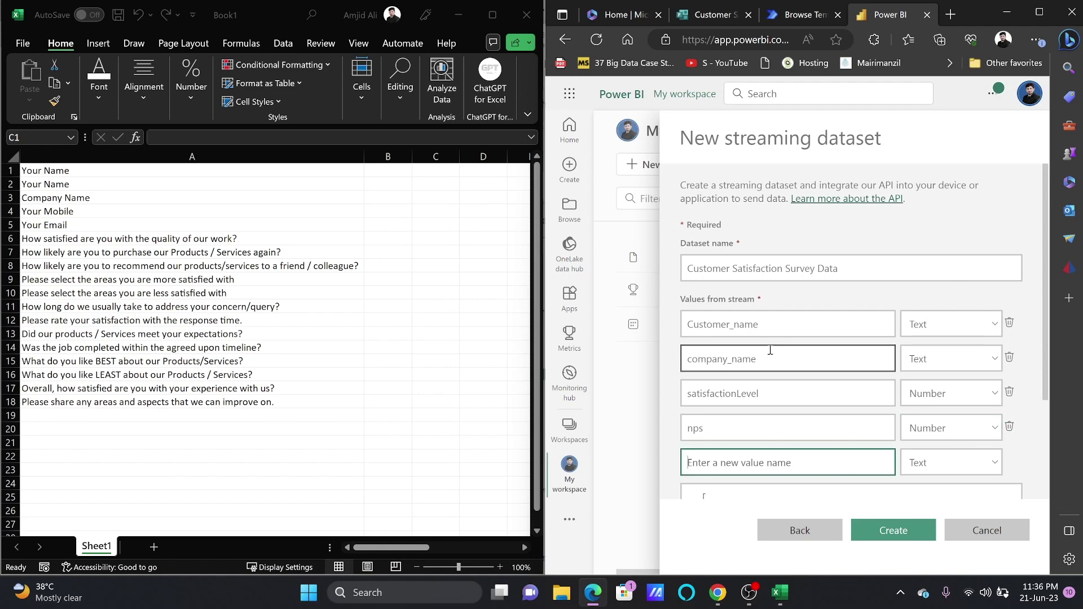
Add over_all_satisfaction as a Number and rename satisfactionLevel to quality_of_work
{"action": "type", "text": "responseti"}
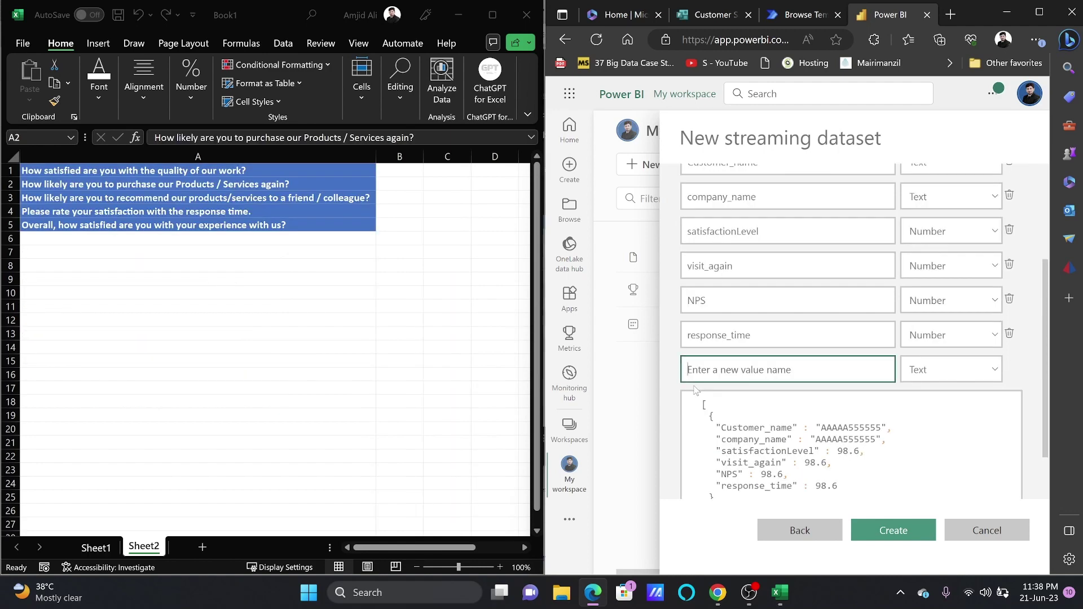
{"action": "type", "text": "over"}
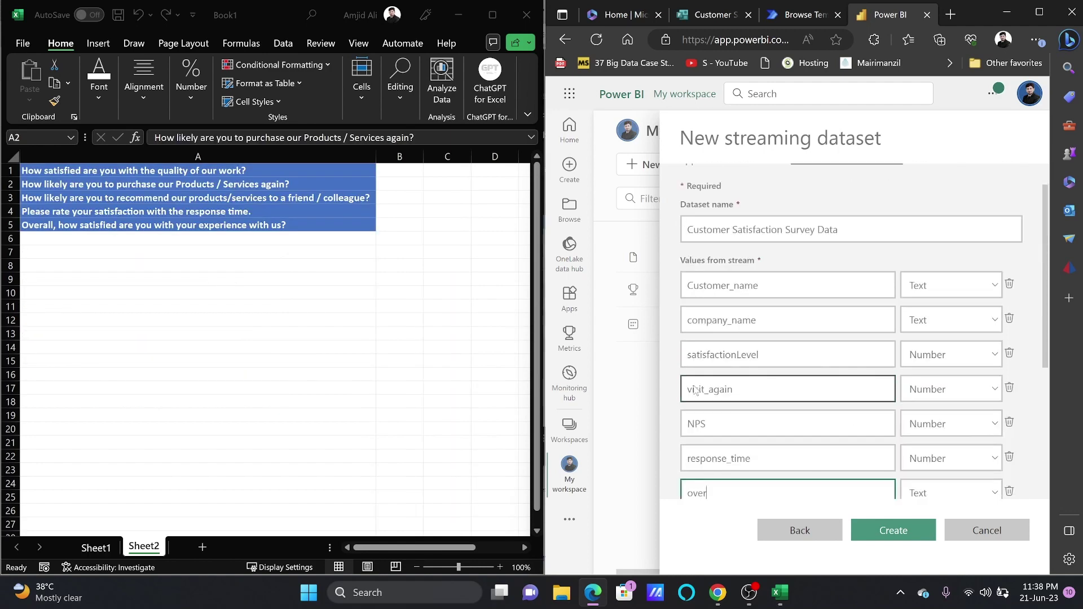
{"action": "type", "text": "_all_sat"}
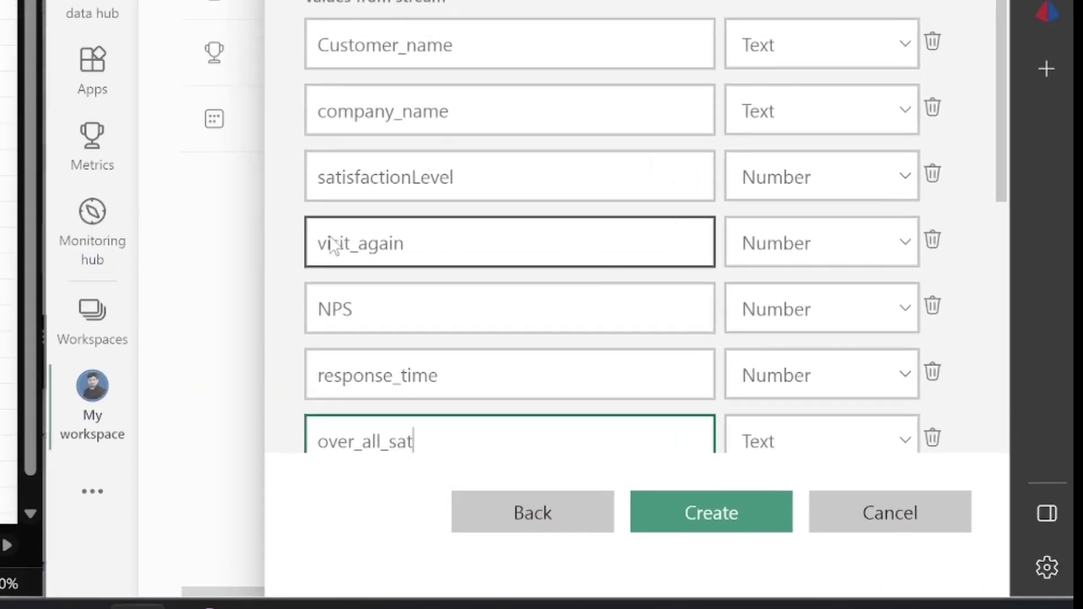
{"action": "type", "text": "isfaction"}
{"action": "key", "text": "Tab"}
{"action": "key", "text": "Down"}
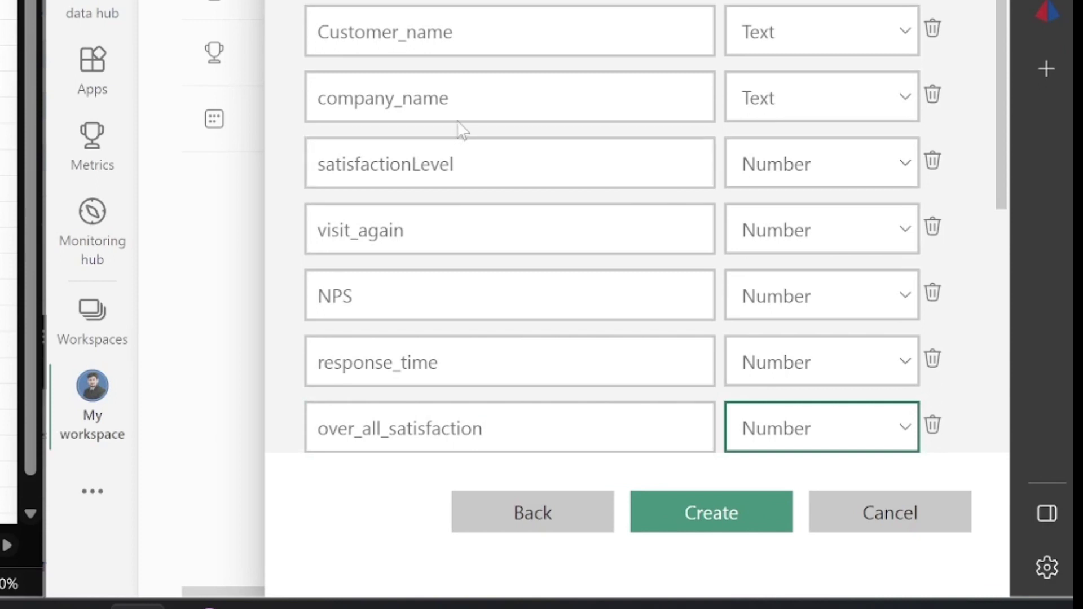
{"action": "double_click", "coordinate": [451, 163]}
{"action": "type", "text": "quality_of_work"}
{"action": "key", "text": "Tab"}
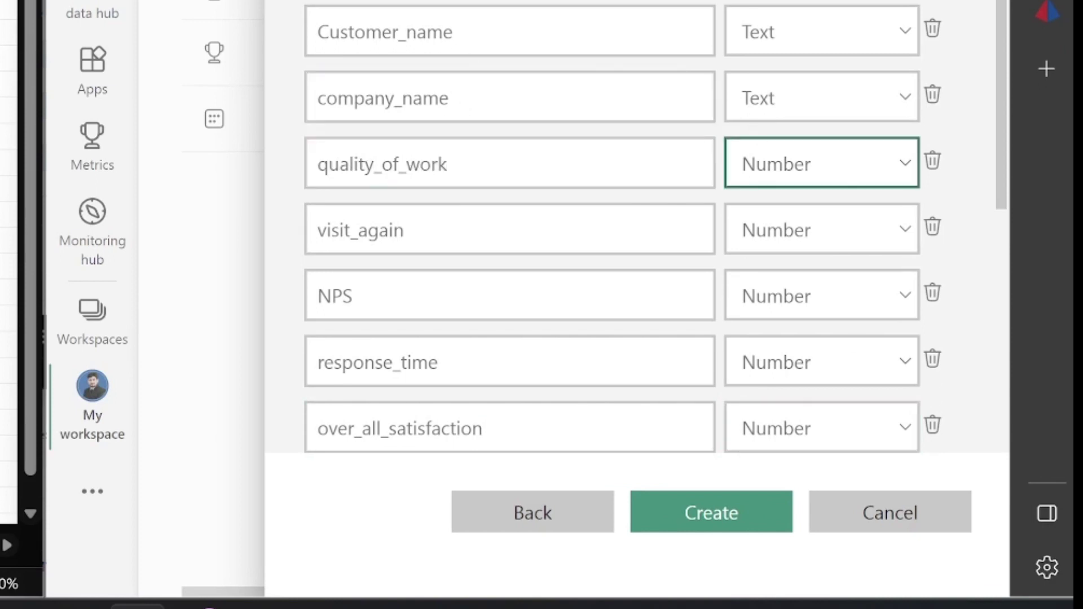
Add reponse_date as a DateTime value and create the streaming dataset
{"action": "scroll", "coordinate": [454, 264], "scroll_direction": "down", "scroll_amount": 5}
{"action": "left_click", "coordinate": [467, 197]}
{"action": "scroll", "coordinate": [468, 197], "scroll_direction": "up", "scroll_amount": 5}
{"action": "type", "text": "reponse"}
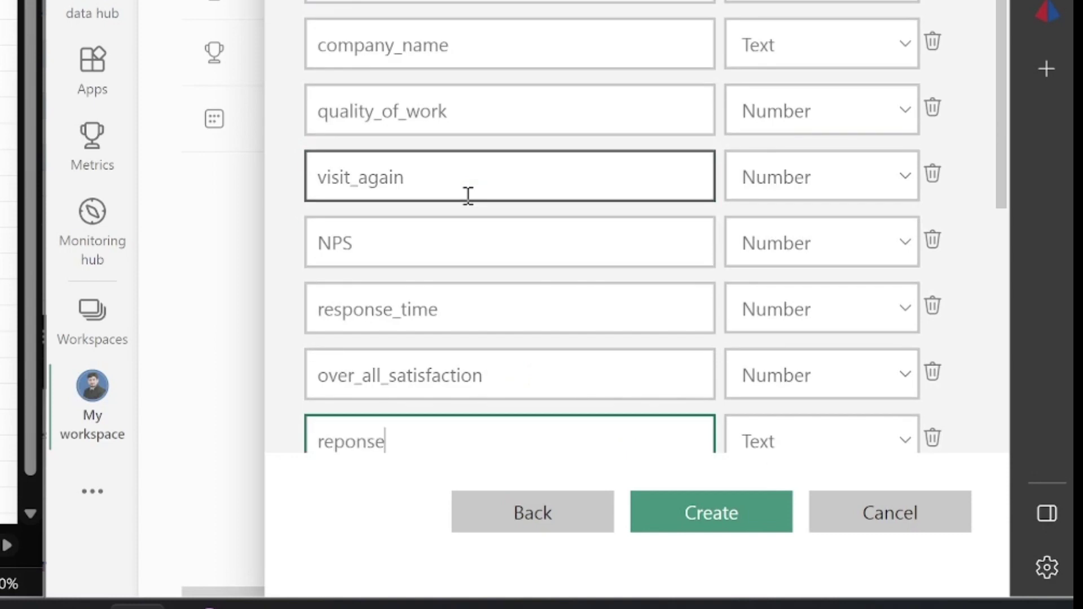
{"action": "type", "text": "_date"}
{"action": "key", "text": "Tab"}
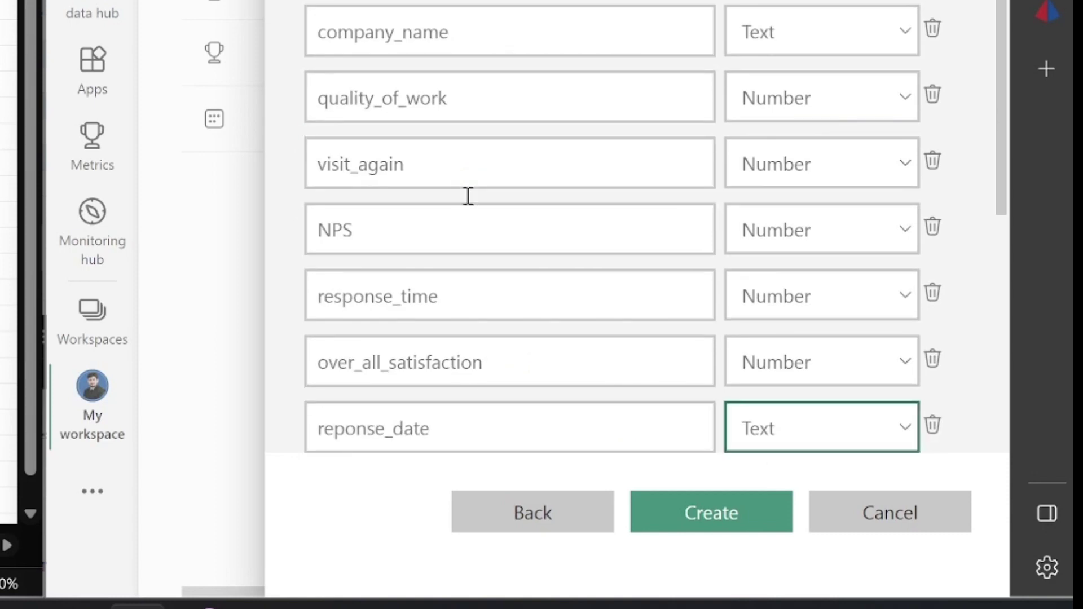
{"action": "left_click", "coordinate": [761, 432]}
{"action": "left_click", "coordinate": [806, 522]}
{"action": "left_click", "coordinate": [711, 512]}
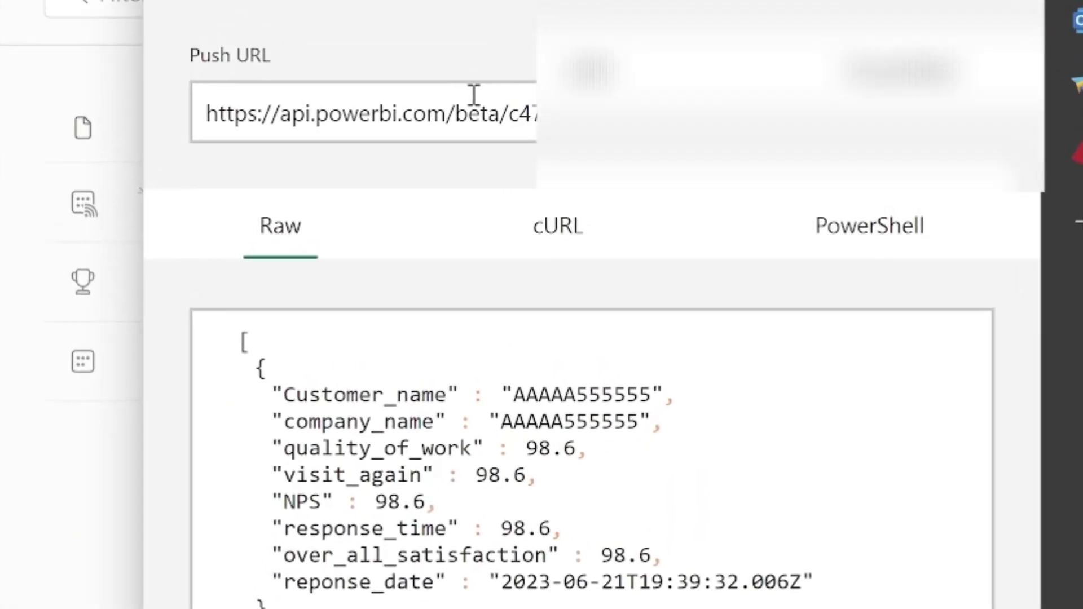
Copy the push URL, finish the dataset, and review its API Info from My workspace
{"action": "triple_click", "coordinate": [504, 123]}
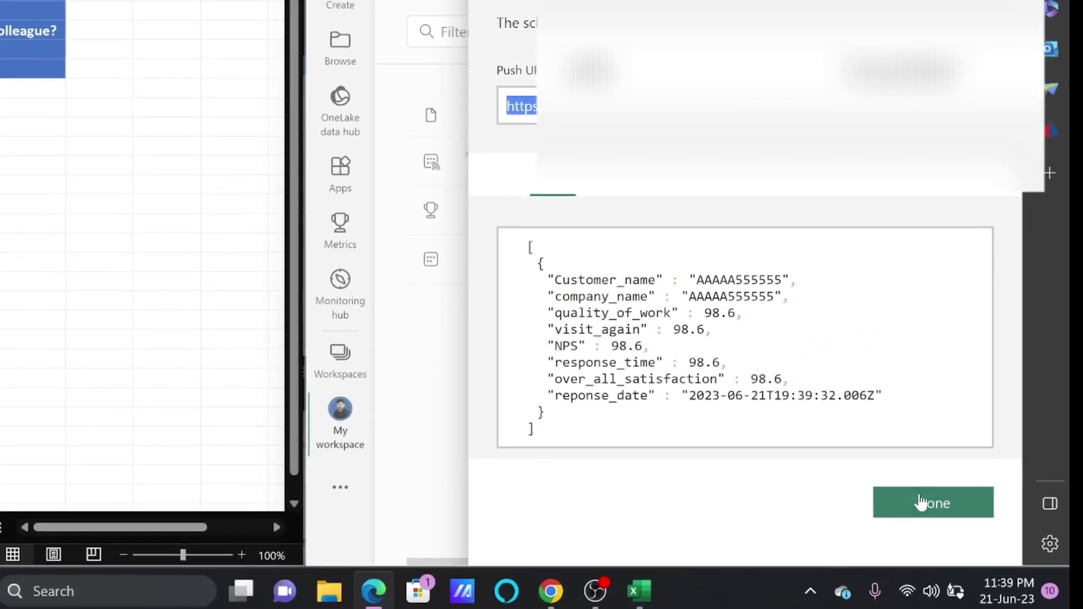
{"action": "left_click", "coordinate": [921, 503]}
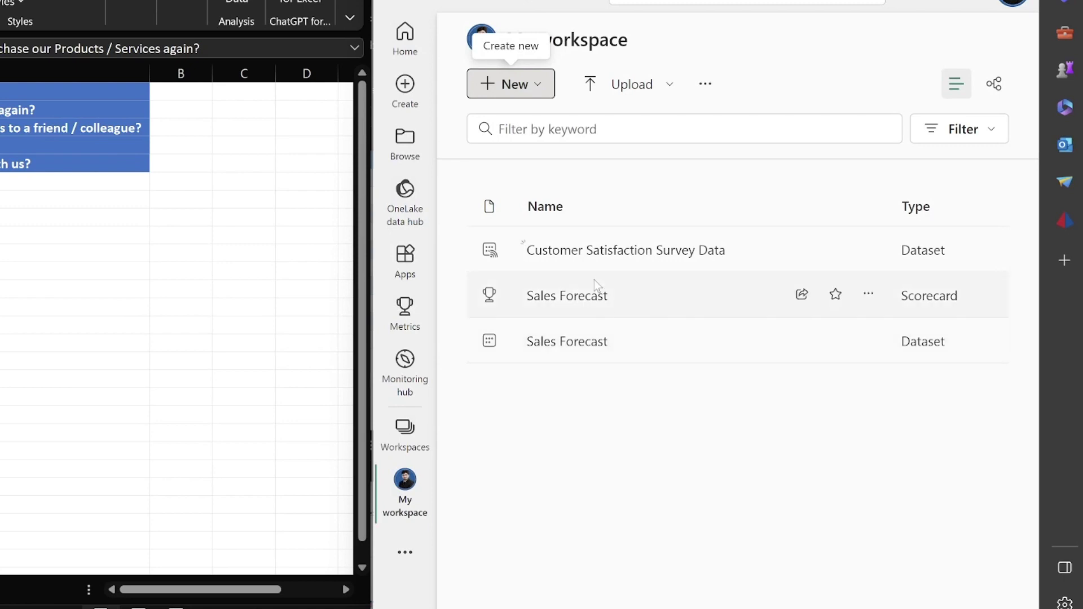
{"action": "left_click", "coordinate": [869, 249]}
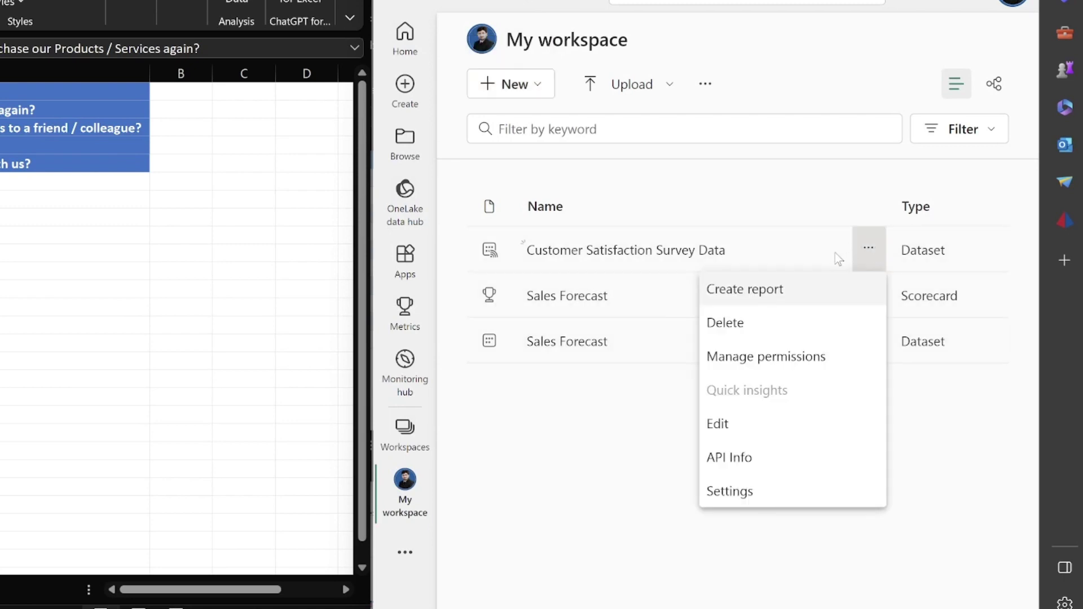
{"action": "left_click", "coordinate": [733, 458]}
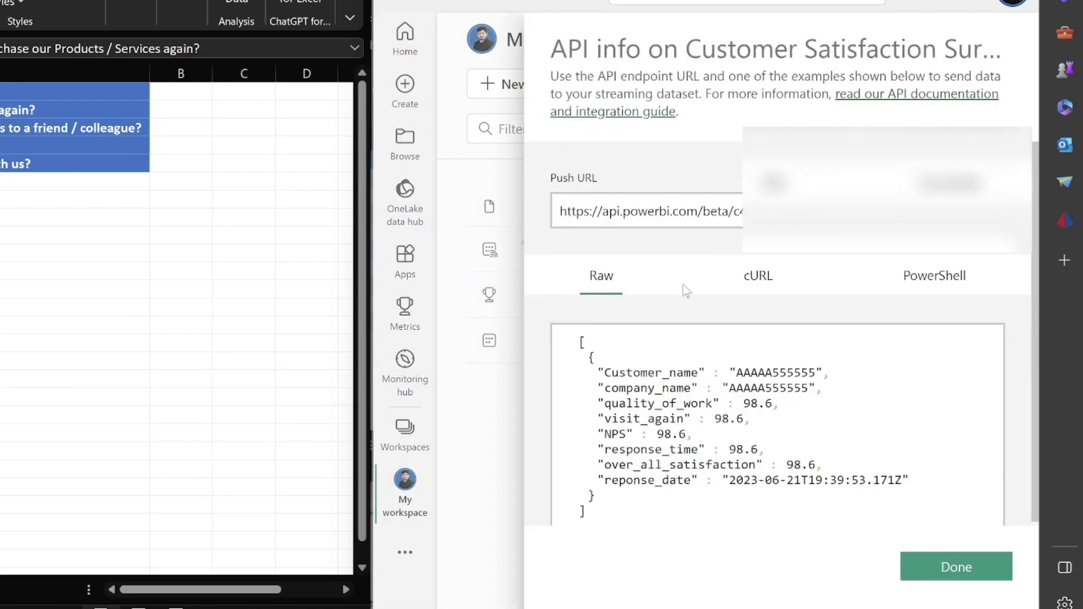
{"action": "left_click", "coordinate": [955, 567]}
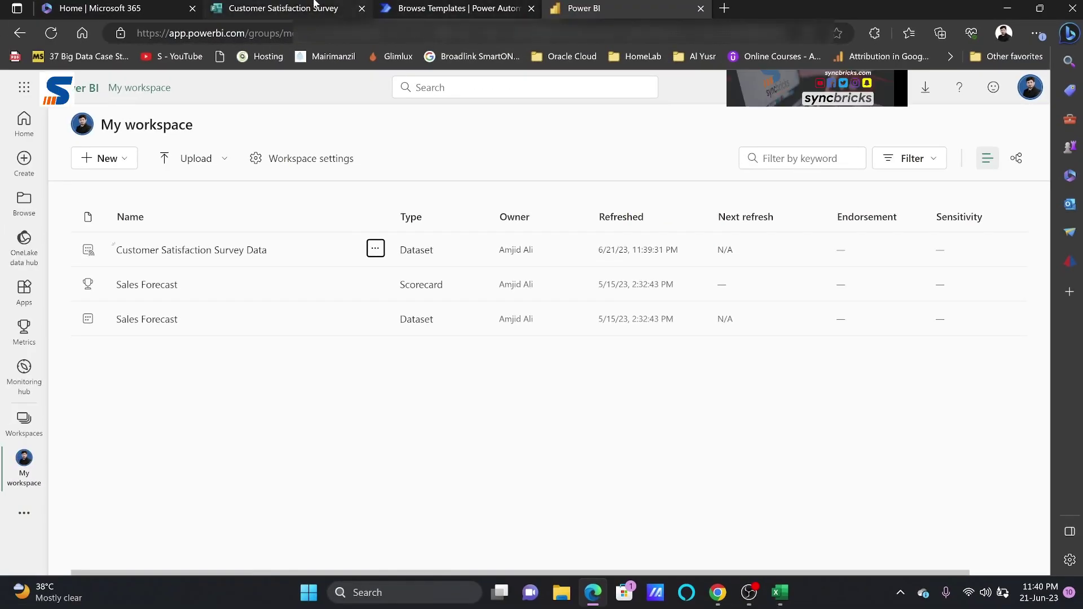
Create automated cloud flow 'Customer Satisfaction Data' using the Forms 'When a new response is submitted' trigger
{"action": "left_click", "coordinate": [412, 10]}
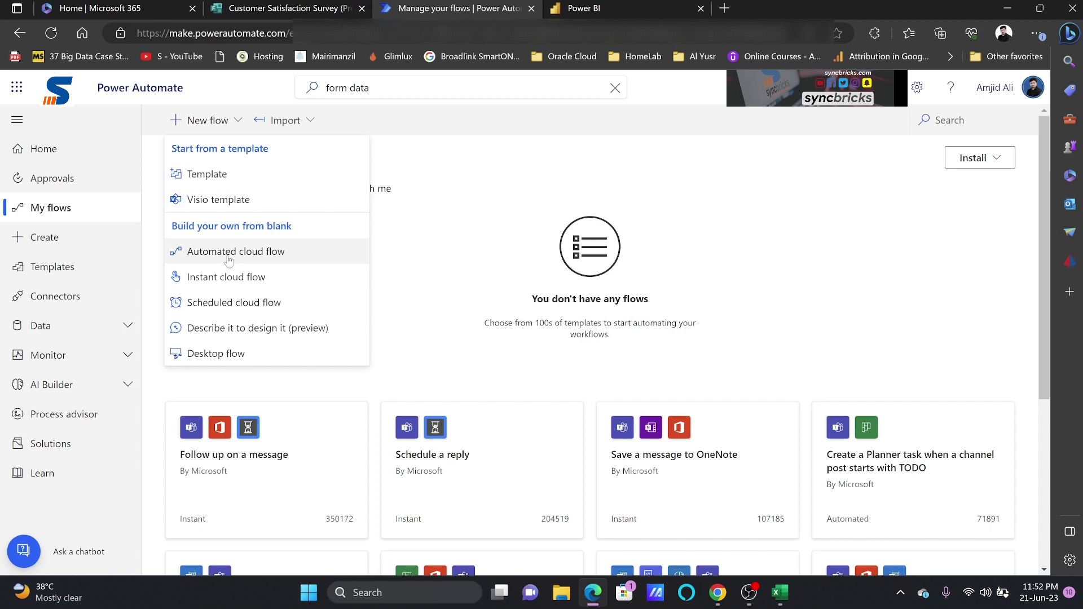
{"action": "left_click", "coordinate": [228, 252]}
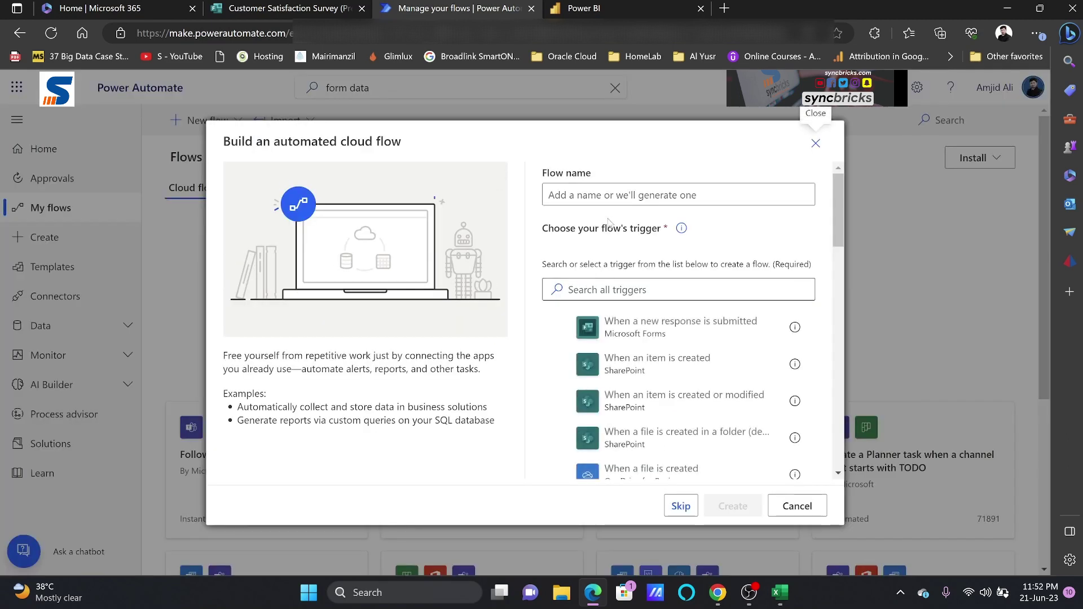
{"action": "left_click", "coordinate": [609, 194]}
{"action": "type", "text": "Customer Satisfaction Data"}
{"action": "left_click", "coordinate": [619, 289]}
{"action": "type", "text": "form"}
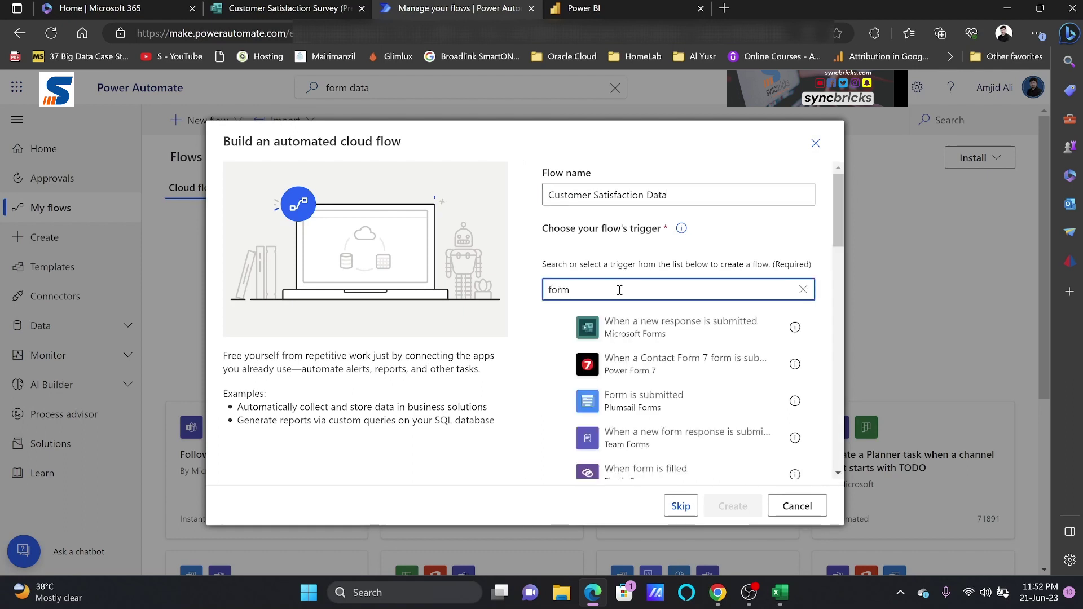
{"action": "left_click", "coordinate": [631, 323]}
{"action": "left_click", "coordinate": [732, 506]}
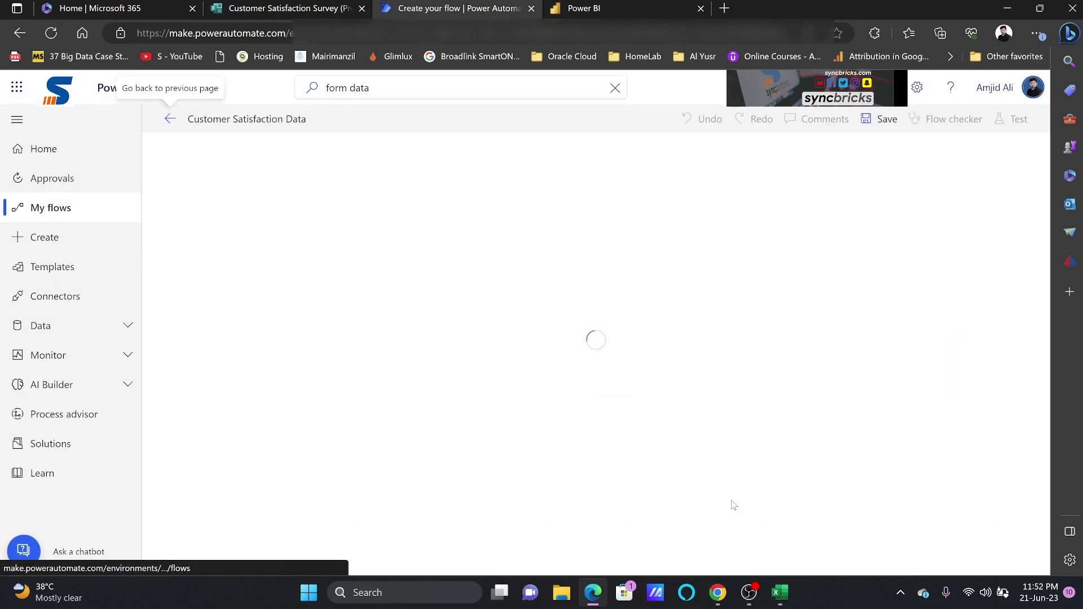
Set the trigger's Form Id to Customer Satisfaction Survey
{"action": "left_click", "coordinate": [573, 193]}
{"action": "type", "text": "customer"}
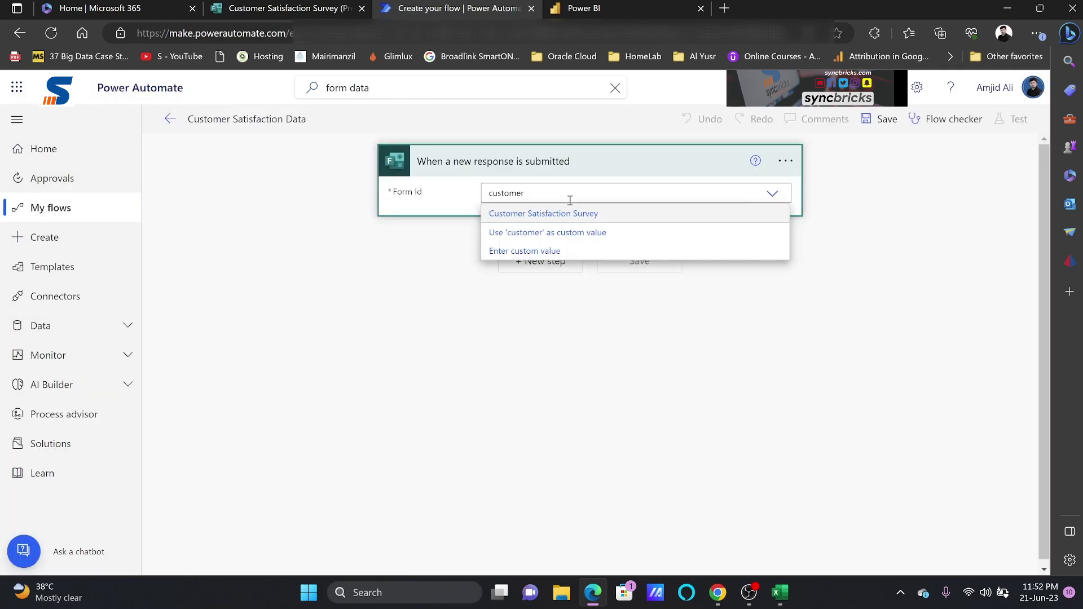
{"action": "left_click", "coordinate": [558, 215]}
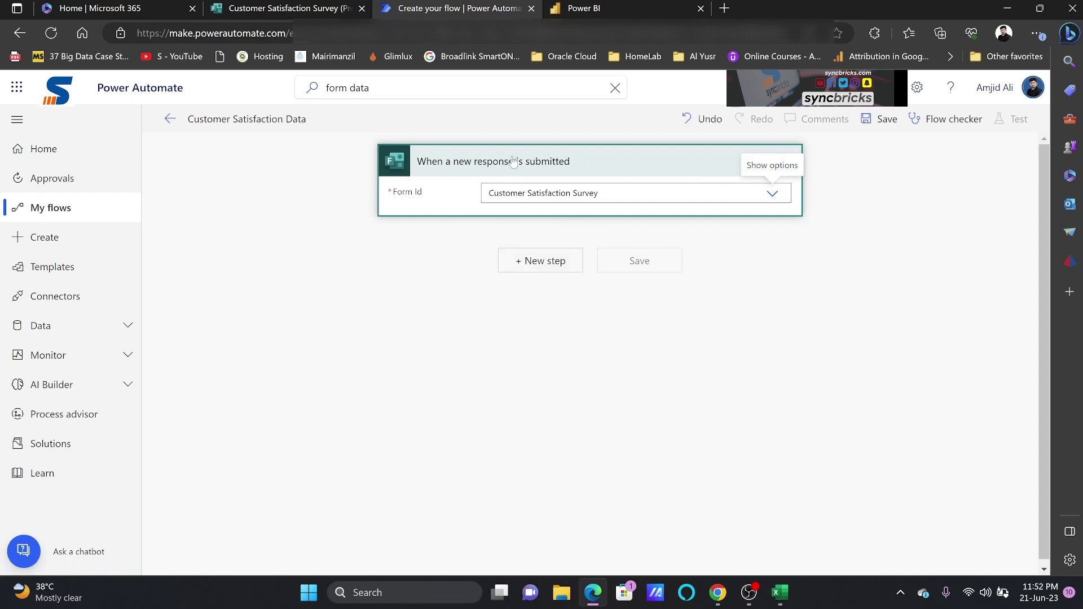
{"action": "left_click", "coordinate": [327, 8]}
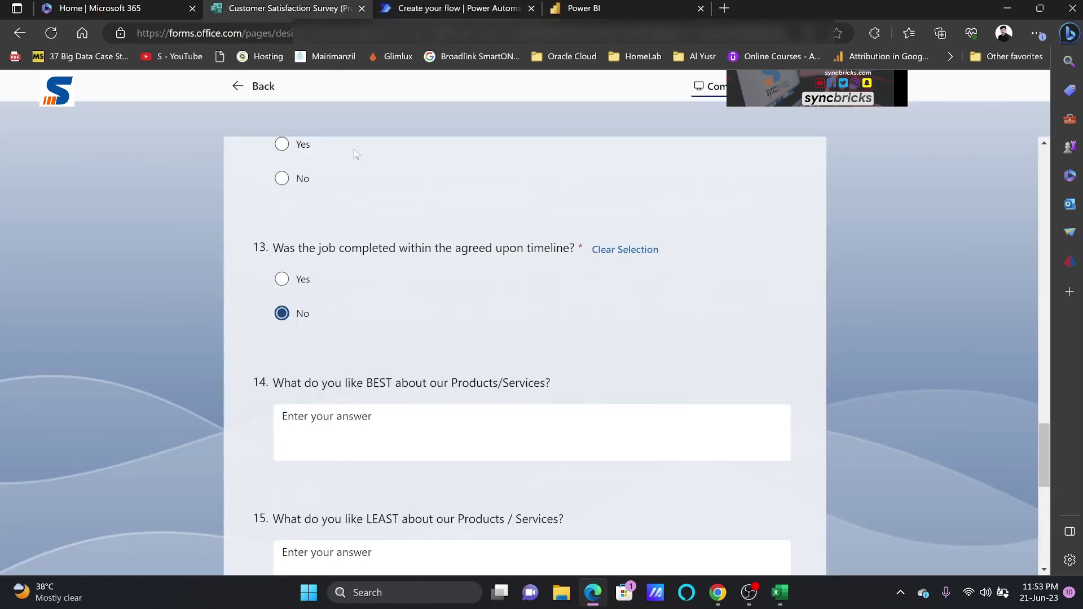
{"action": "scroll", "coordinate": [356, 154], "scroll_direction": "up", "scroll_amount": 20}
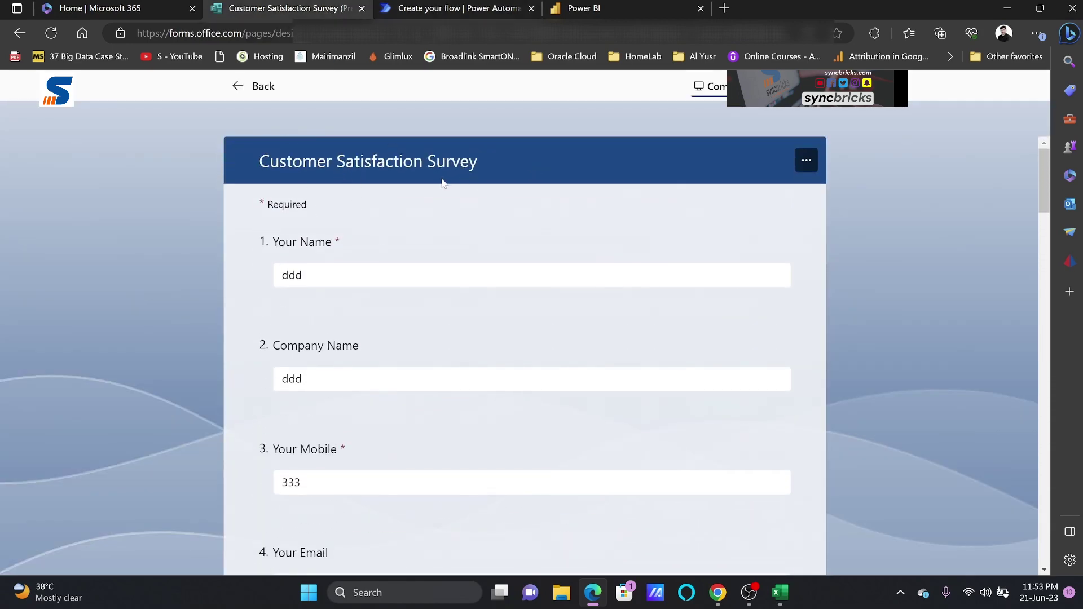
{"action": "left_click", "coordinate": [252, 85]}
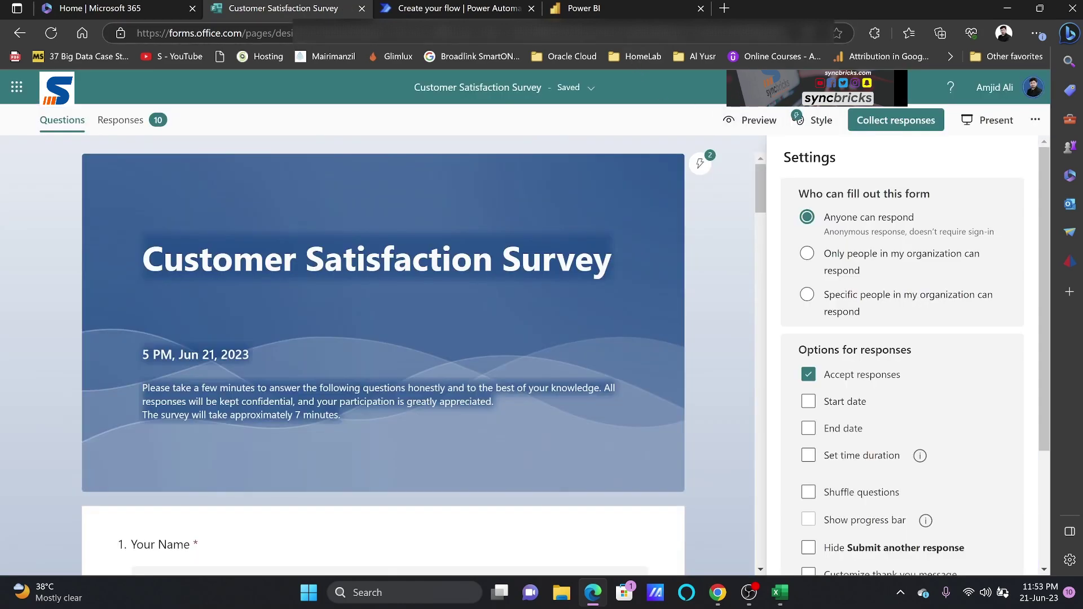
{"action": "left_click", "coordinate": [454, 8]}
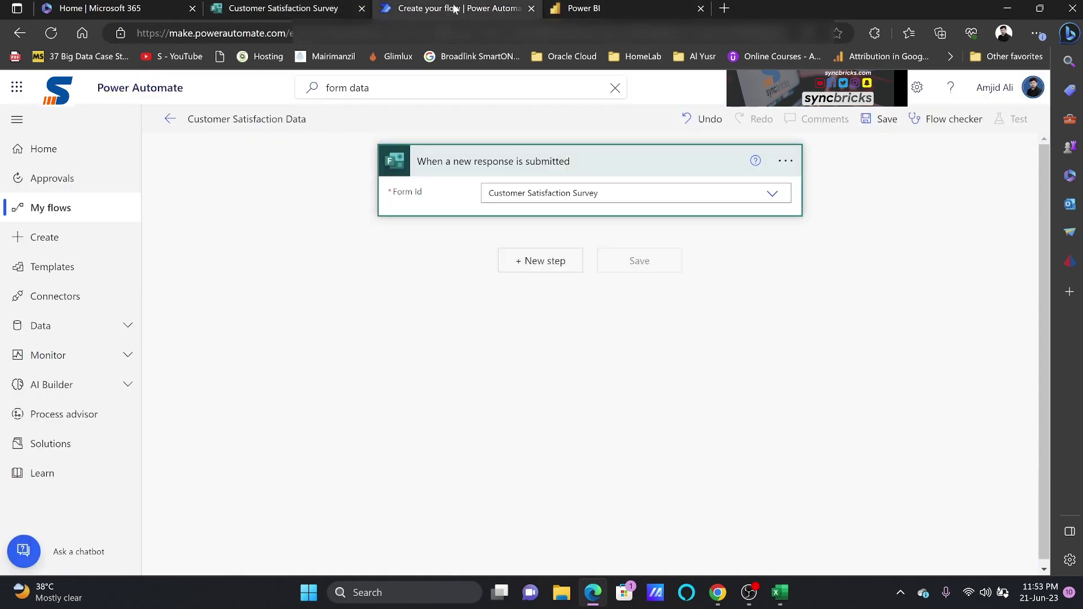
Add a new step with the Microsoft Forms 'Get response details' action
{"action": "left_click", "coordinate": [513, 268]}
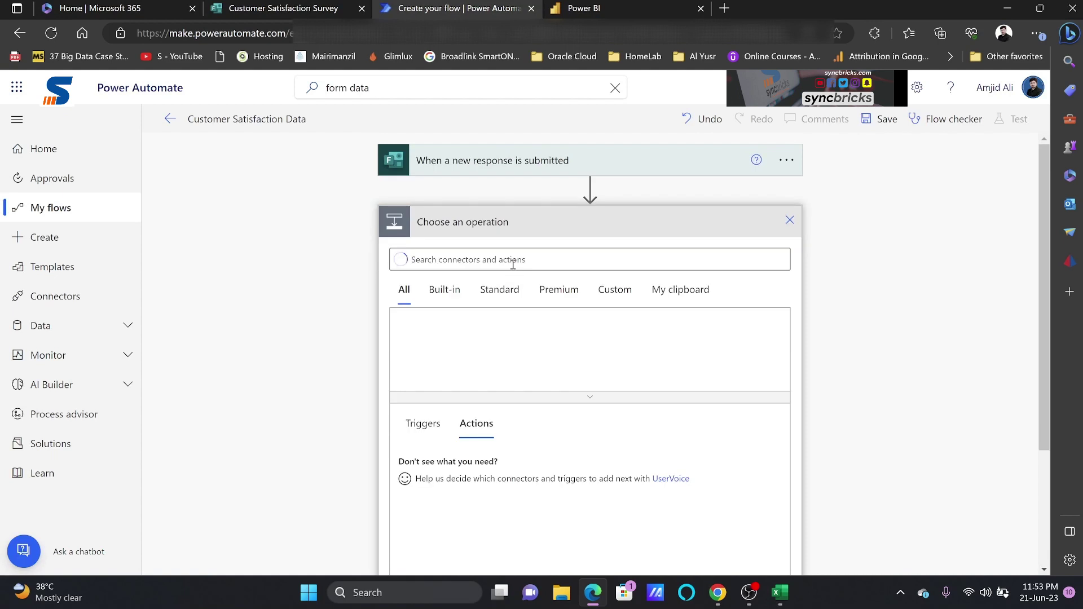
{"action": "type", "text": "form"}
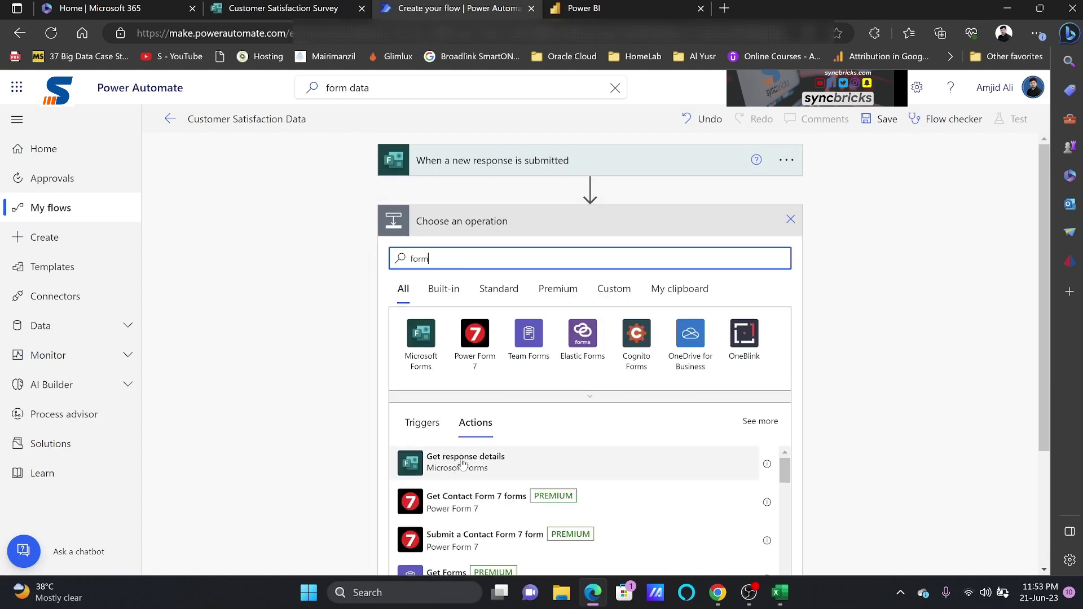
{"action": "left_click", "coordinate": [269, 10]}
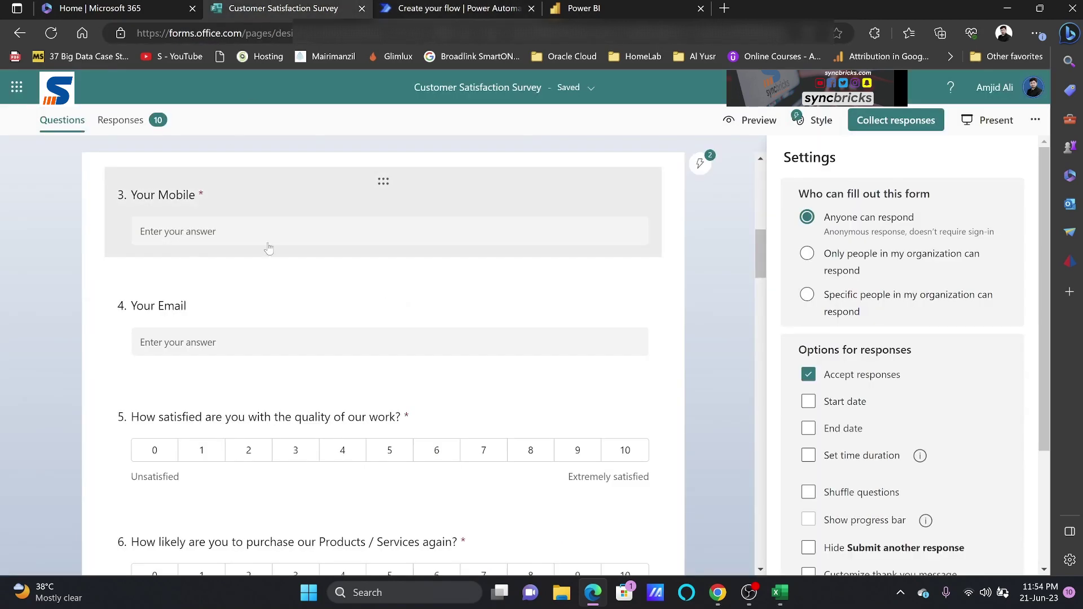
{"action": "left_click", "coordinate": [429, 9]}
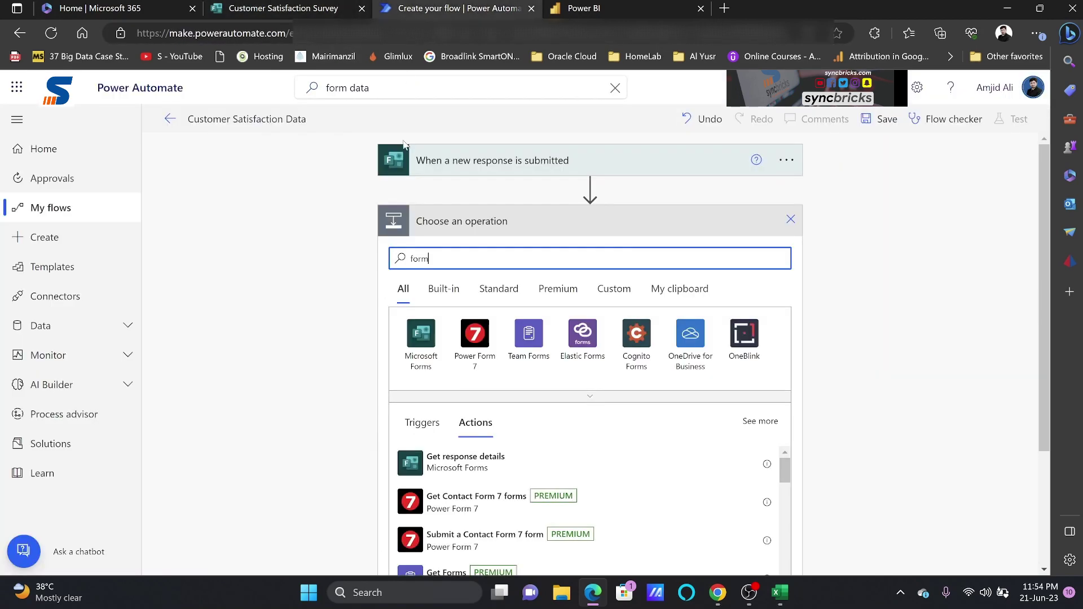
{"action": "left_click", "coordinate": [421, 354]}
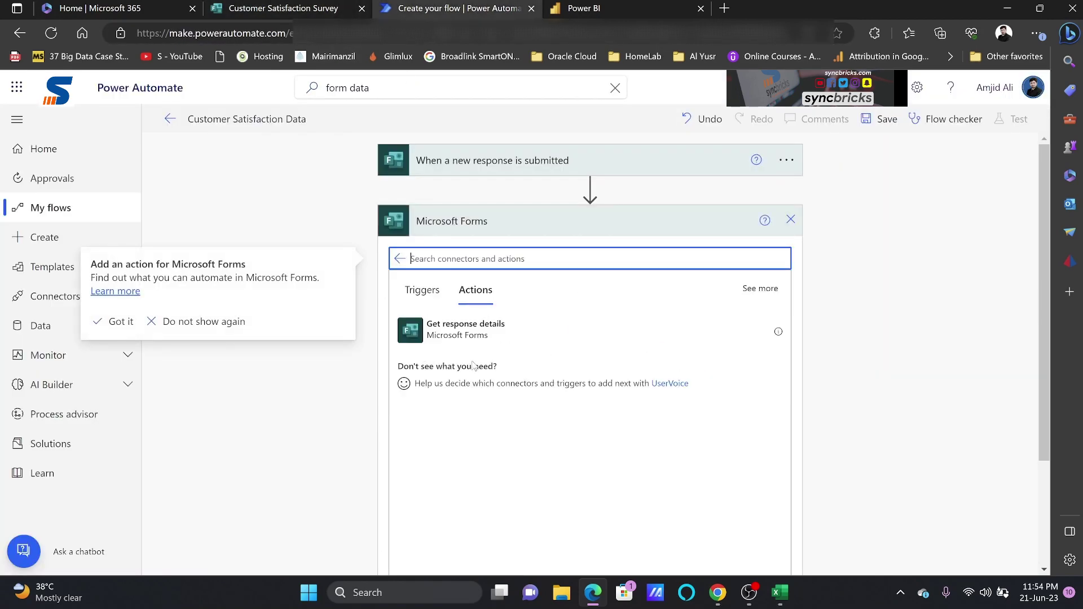
{"action": "left_click", "coordinate": [484, 336]}
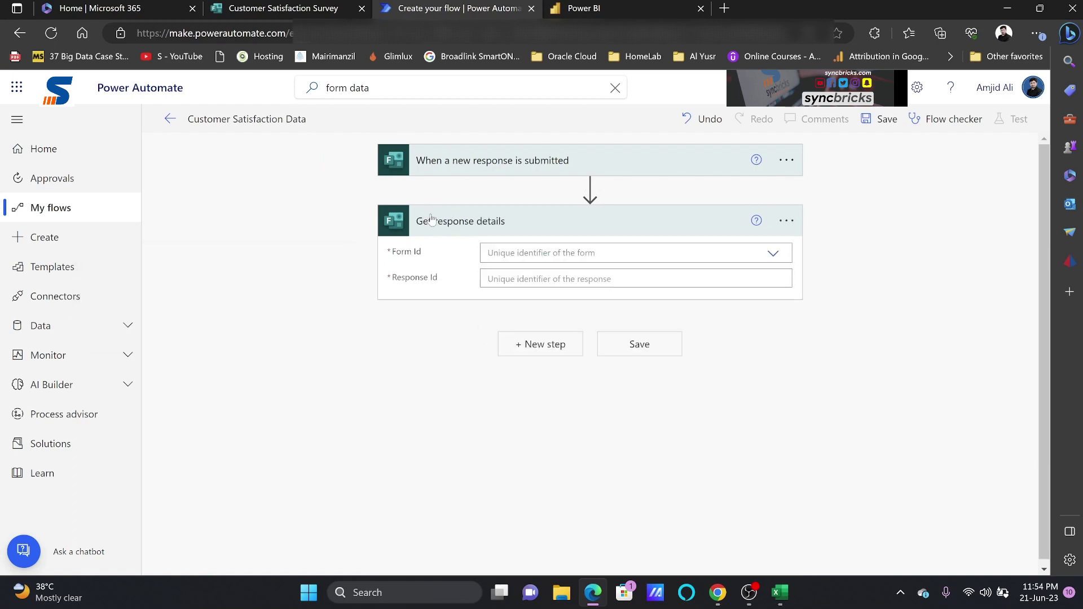
Set Form Id to Customer Satisfaction Survey and Response Id to the trigger's Response Id
{"action": "left_click", "coordinate": [620, 253]}
{"action": "type", "text": "customer"}
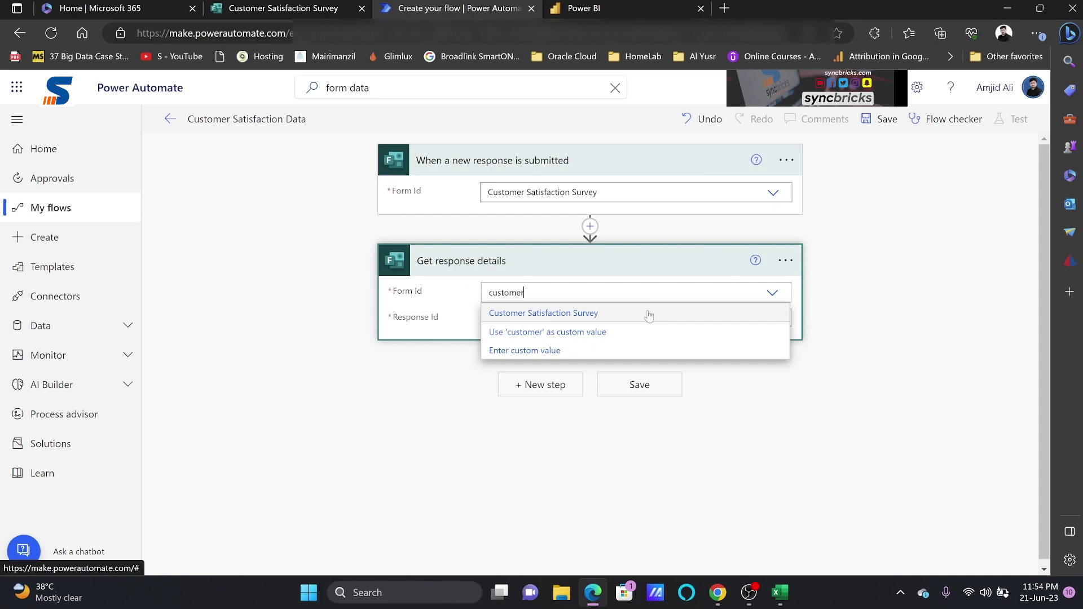
{"action": "left_click", "coordinate": [650, 316]}
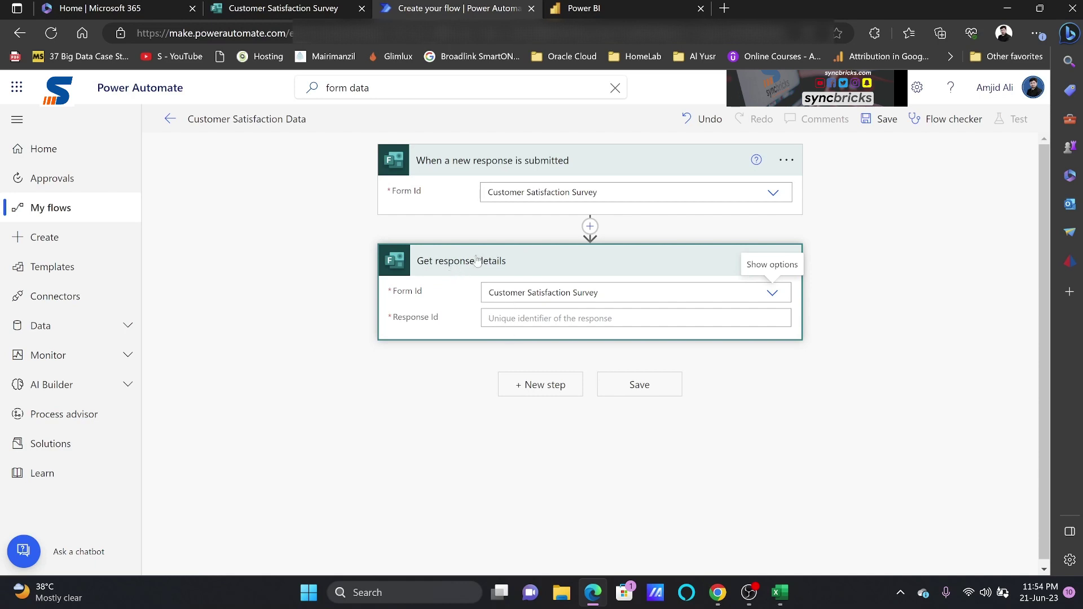
{"action": "left_click", "coordinate": [614, 319]}
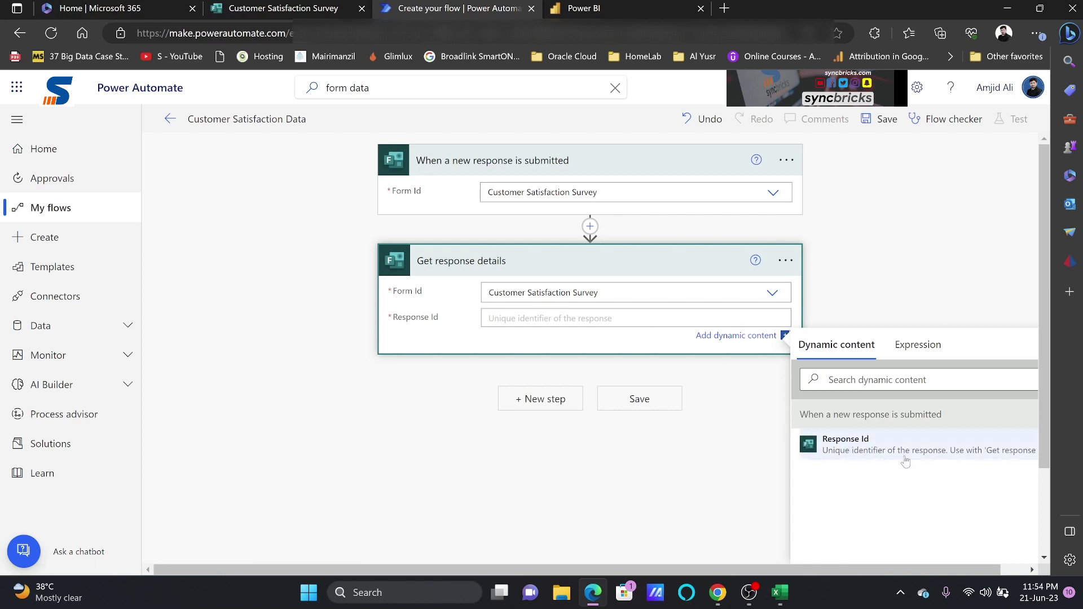
{"action": "left_click", "coordinate": [978, 458]}
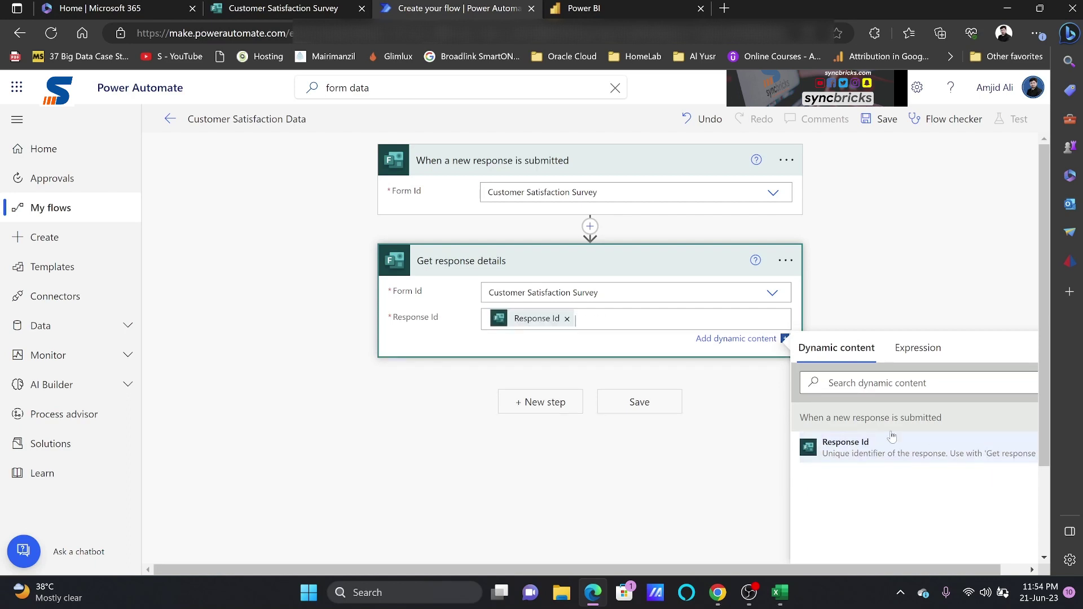
{"action": "left_click", "coordinate": [639, 353]}
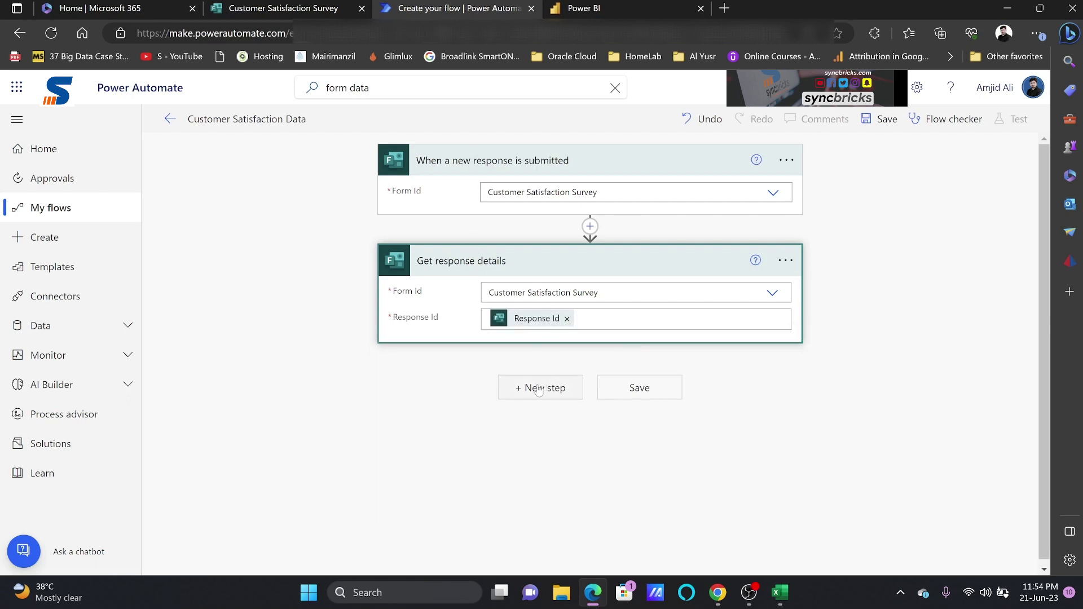
{"action": "left_click", "coordinate": [643, 4]}
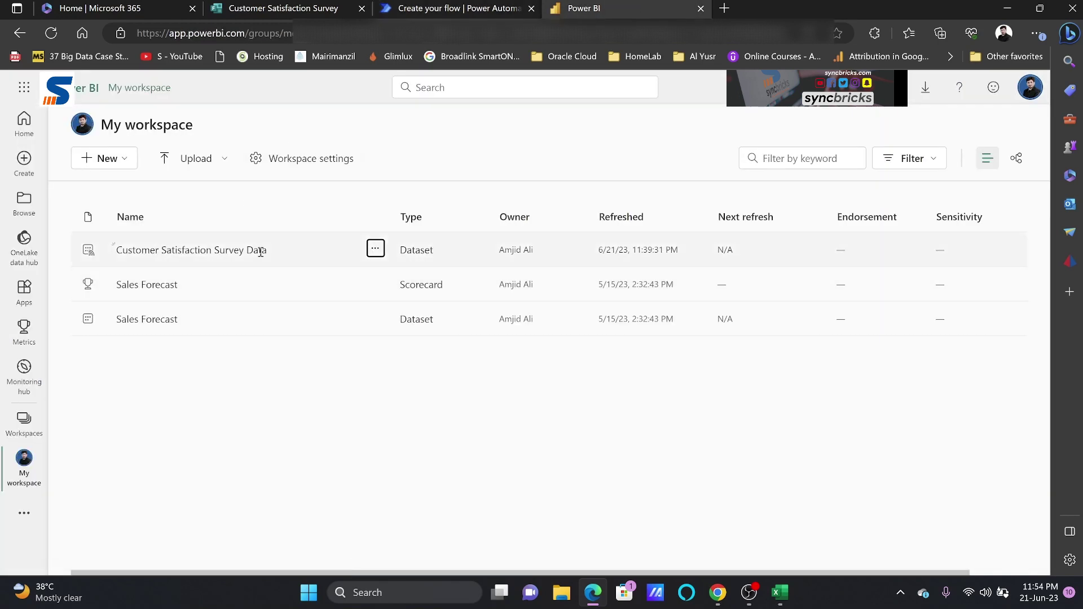
Confirm Customer Satisfaction Survey Data is a streaming dataset, then go back to Power Automate
{"action": "mouse_move", "coordinate": [89, 254]}
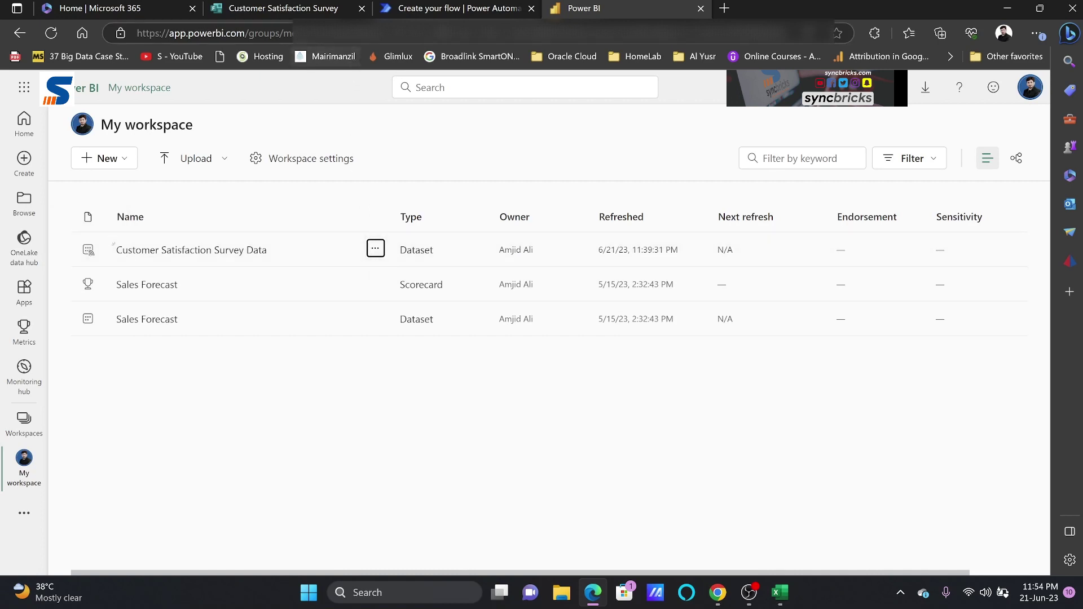
{"action": "left_click", "coordinate": [390, 13]}
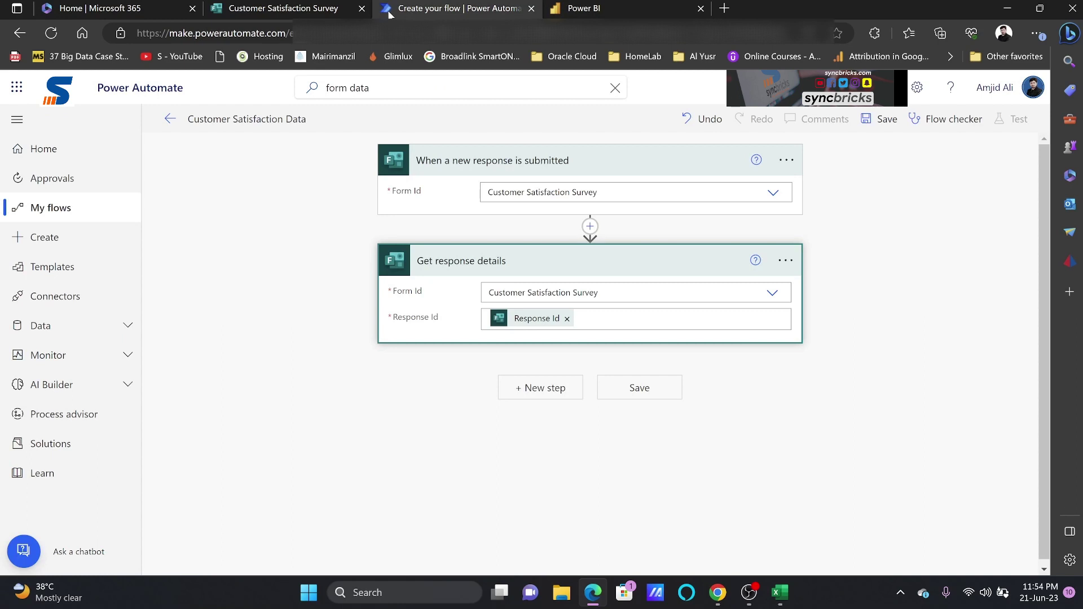
Add a new step with the Power BI connector's 'Add rows to a dataset' action
{"action": "left_click", "coordinate": [557, 398]}
{"action": "type", "text": "powerbi"}
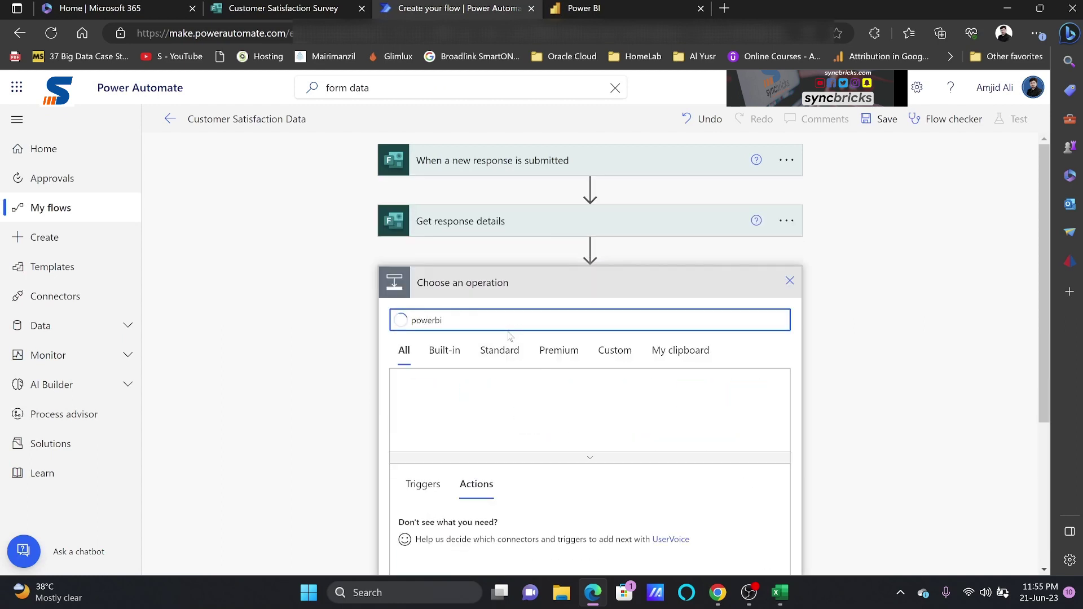
{"action": "scroll", "coordinate": [510, 336], "scroll_direction": "down", "scroll_amount": 3}
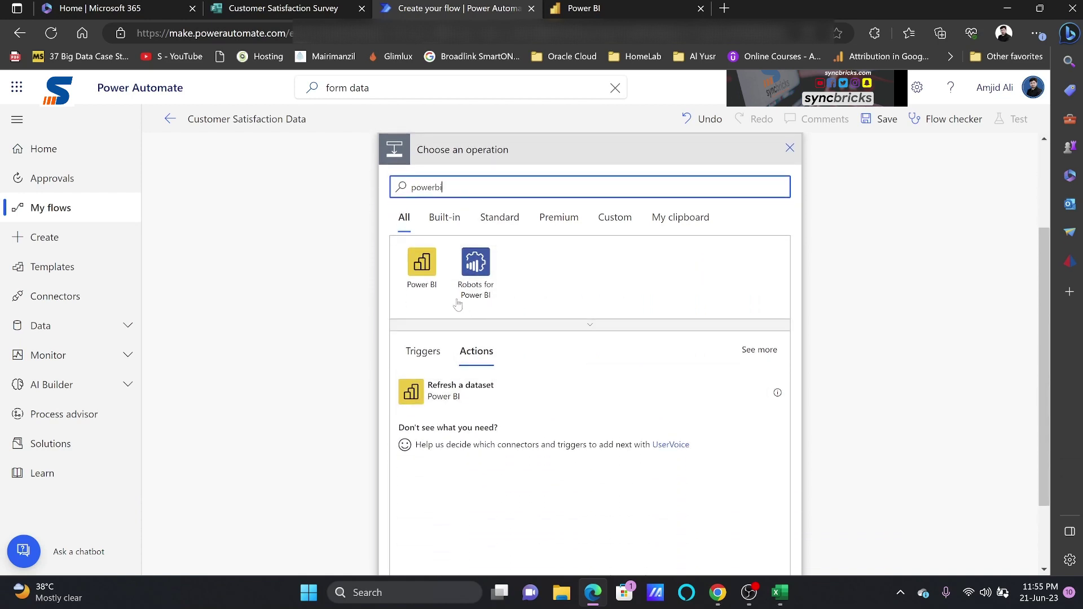
{"action": "left_click", "coordinate": [436, 285]}
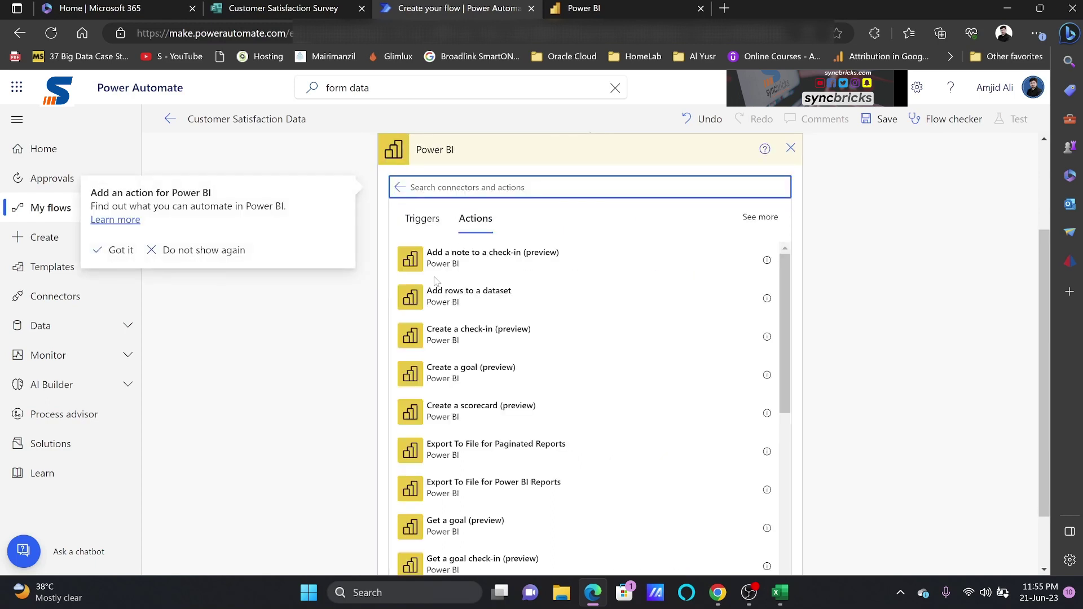
{"action": "scroll", "coordinate": [564, 321], "scroll_direction": "down", "scroll_amount": 6}
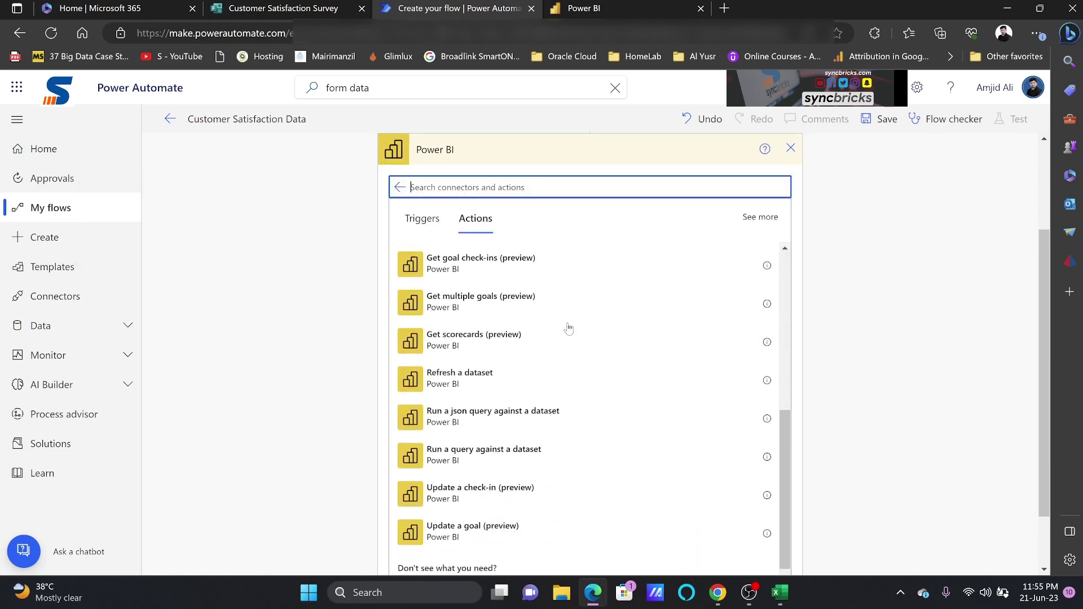
{"action": "scroll", "coordinate": [568, 329], "scroll_direction": "down", "scroll_amount": 1}
{"action": "scroll", "coordinate": [565, 339], "scroll_direction": "up", "scroll_amount": 7}
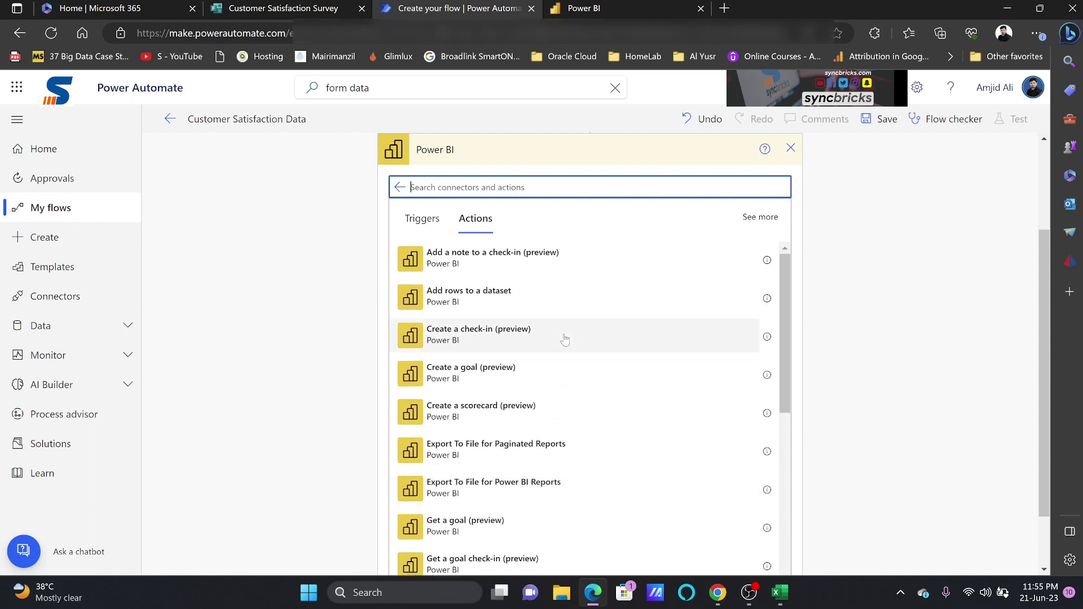
{"action": "left_click", "coordinate": [448, 298]}
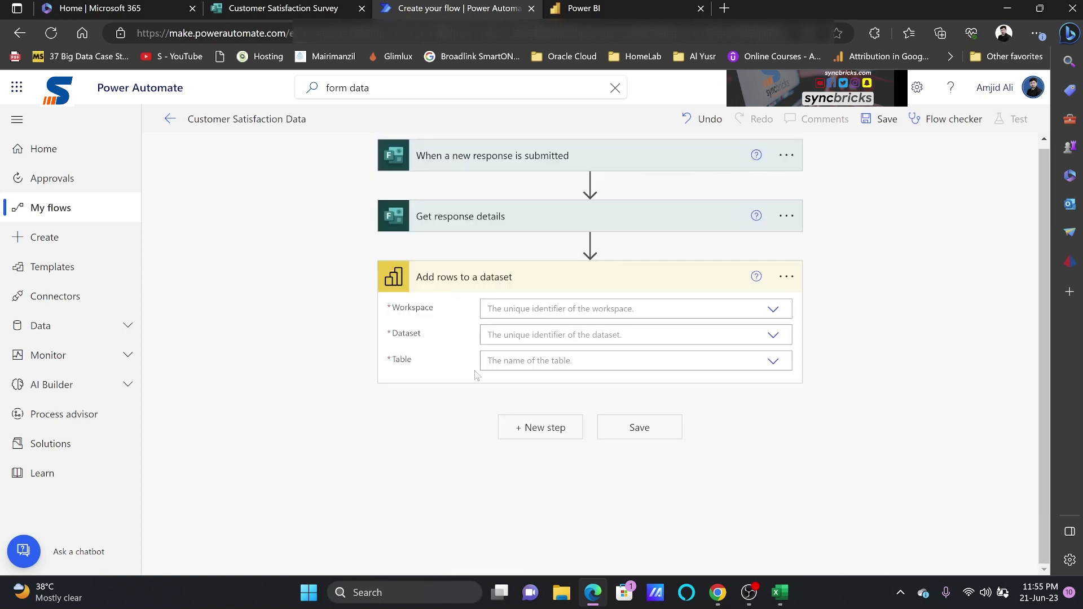
Point the Add rows step at My Workspace, Customer Satisfaction Survey Data, and its RealTimeData table
{"action": "left_click", "coordinate": [516, 314]}
{"action": "type", "text": "my"}
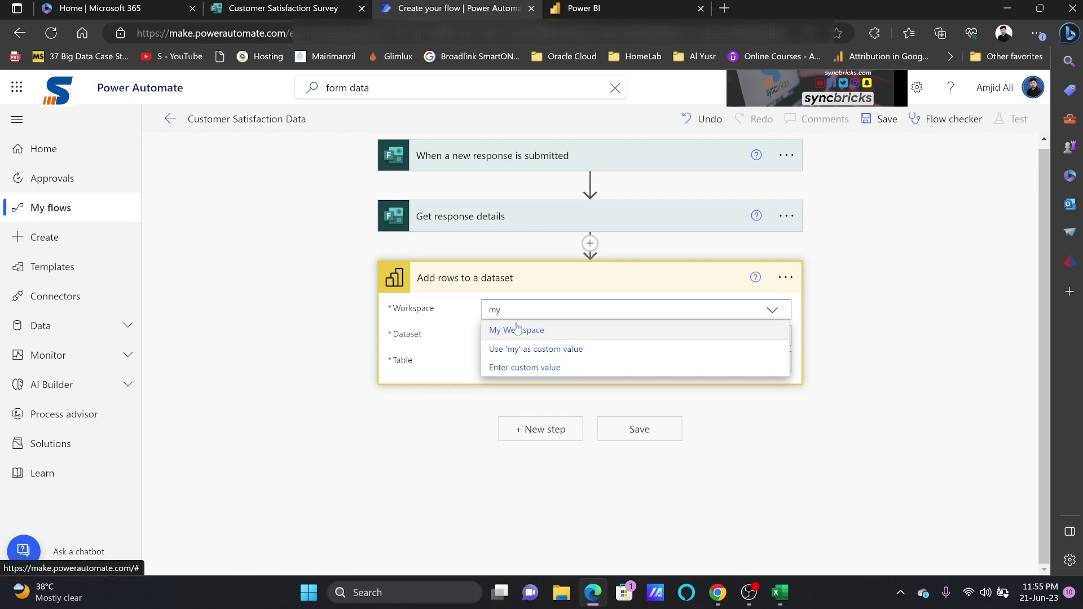
{"action": "left_click", "coordinate": [516, 330]}
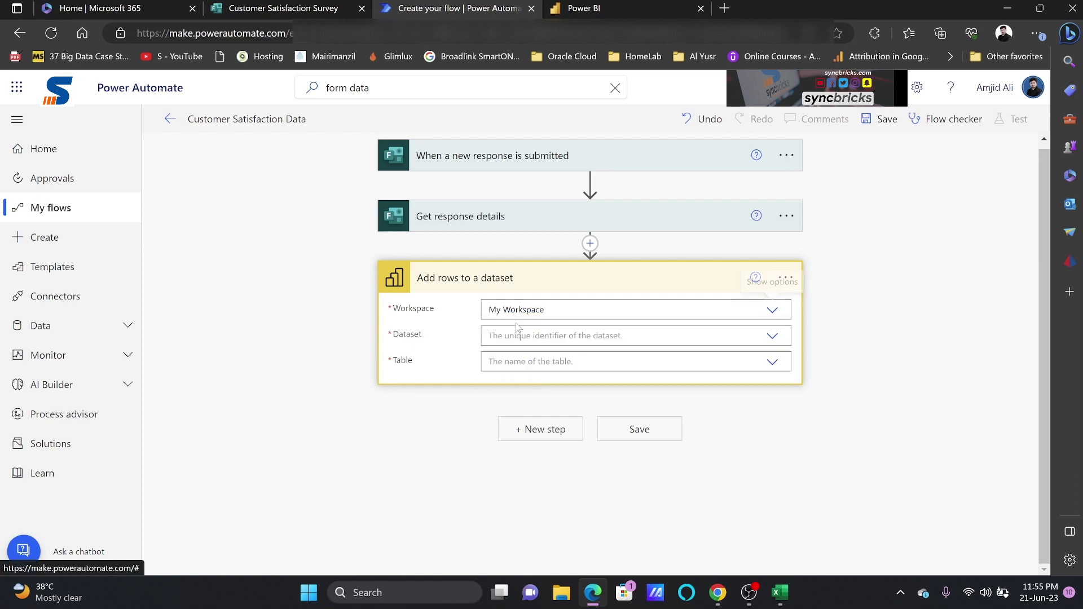
{"action": "left_click", "coordinate": [770, 335]}
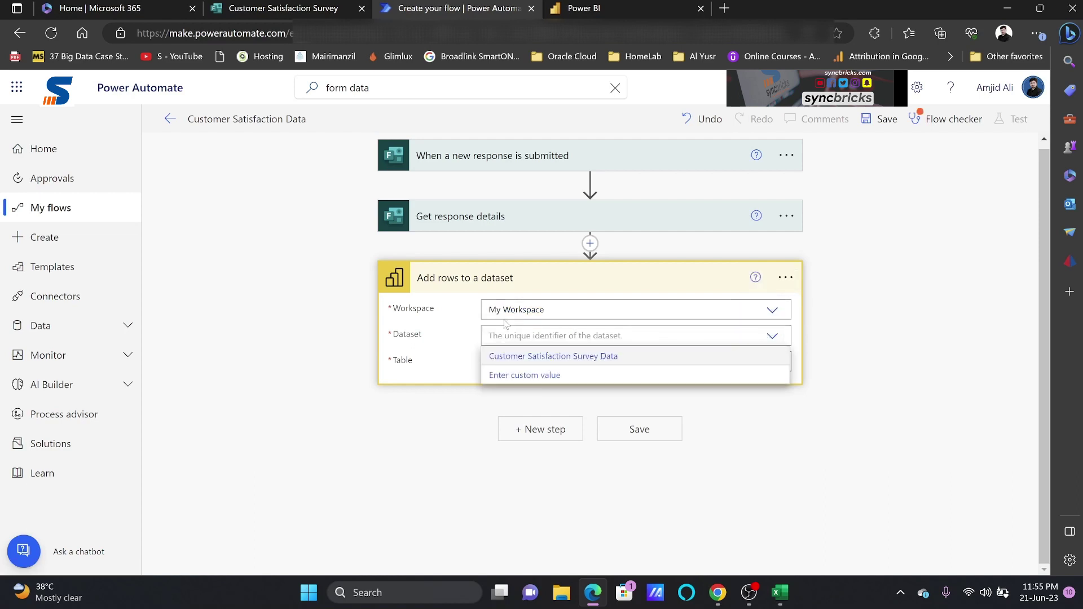
{"action": "left_click", "coordinate": [517, 357]}
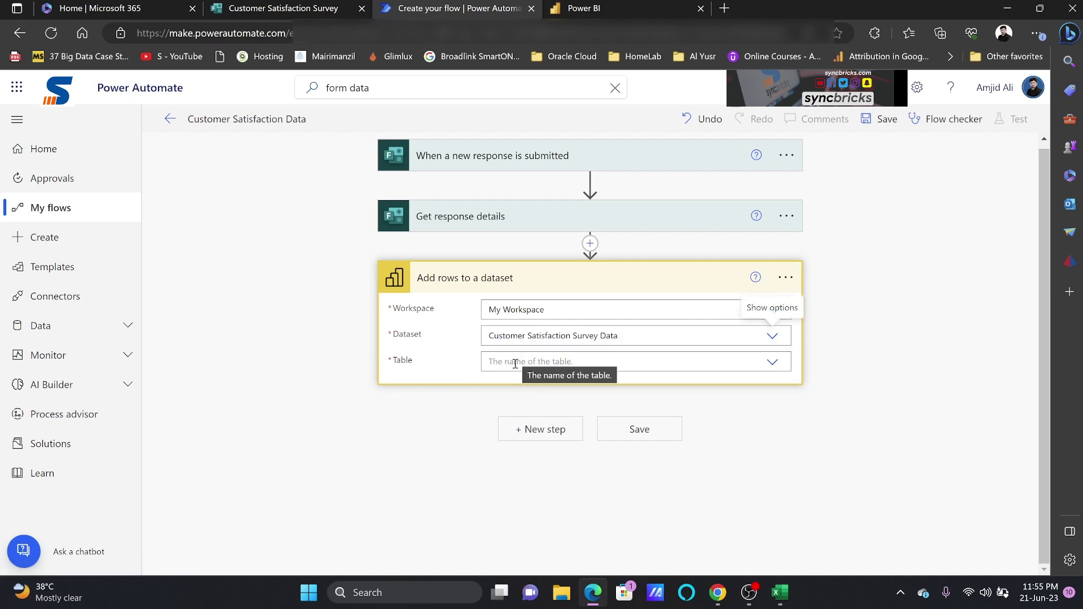
{"action": "left_click", "coordinate": [770, 363]}
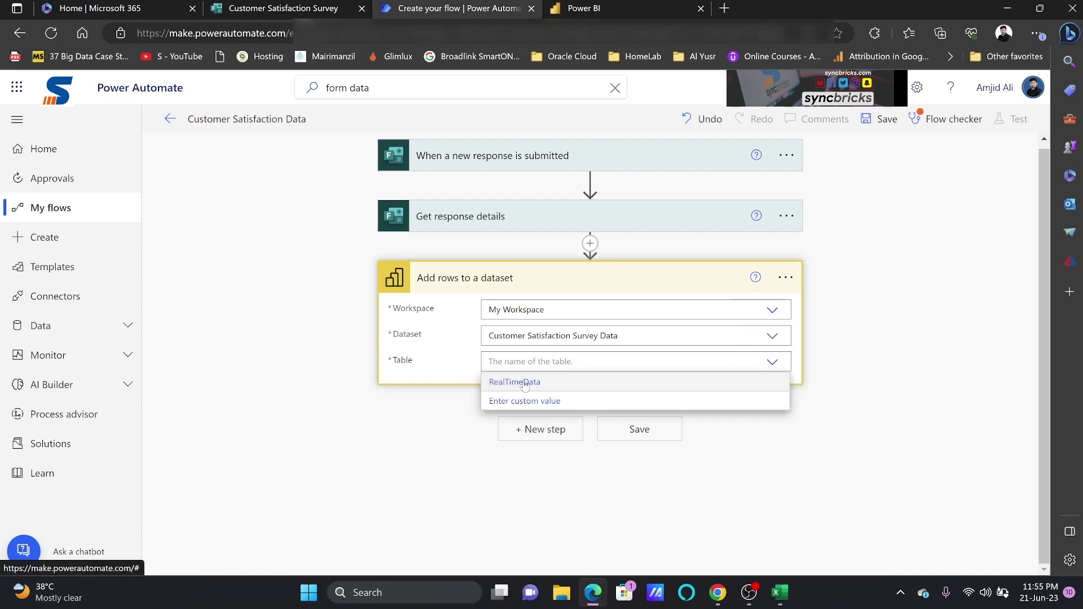
{"action": "left_click", "coordinate": [525, 383]}
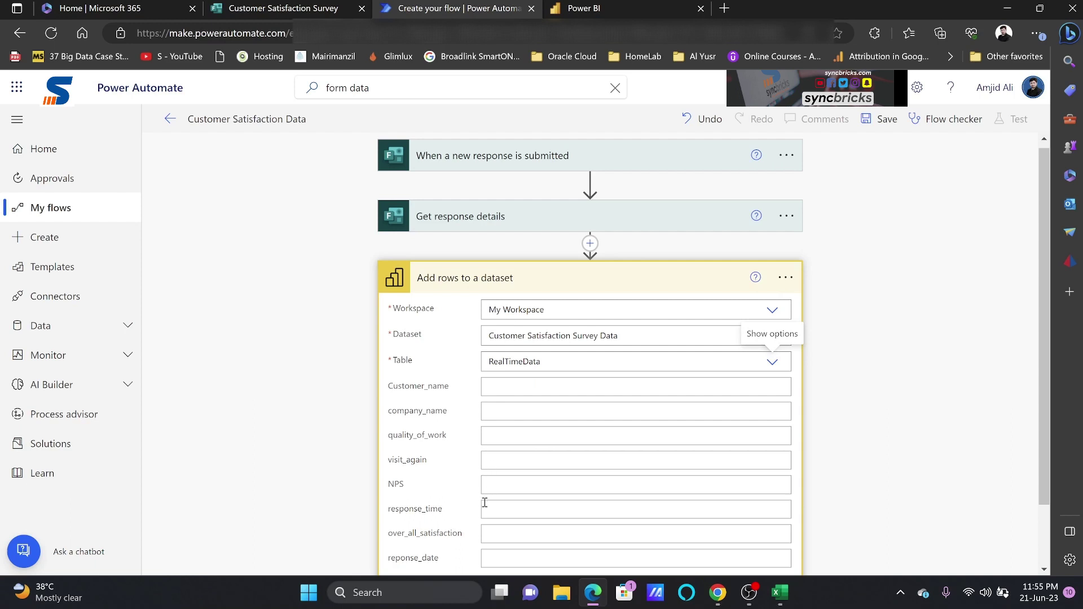
{"action": "scroll", "coordinate": [485, 530], "scroll_direction": "down", "scroll_amount": 2}
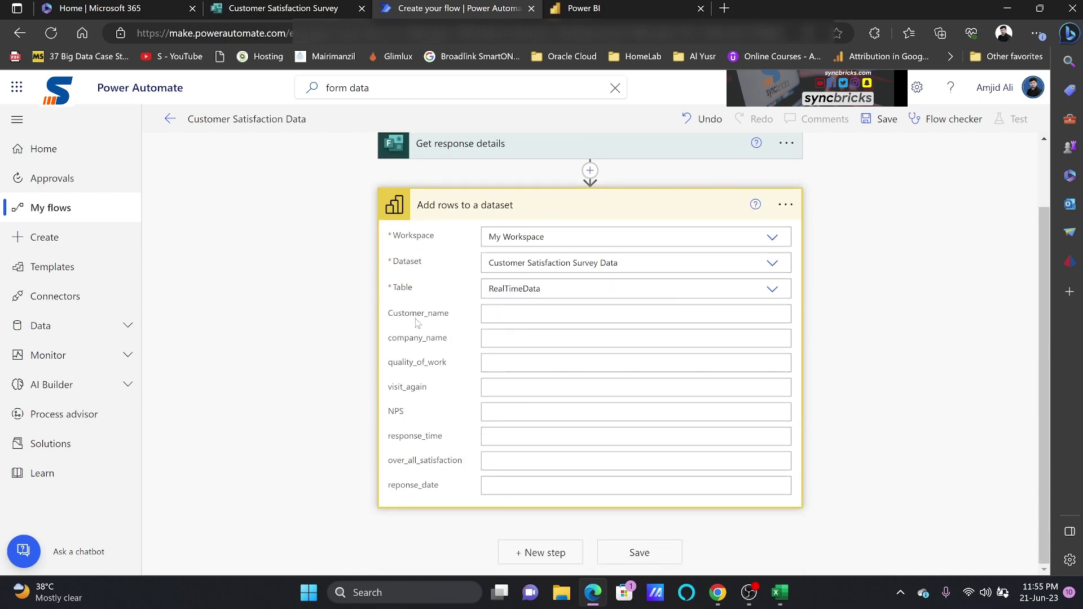
Map Your Name to Customer_name, Company Name to company_name, and the quality-of-work answer to quality_of_work
{"action": "left_click", "coordinate": [497, 314]}
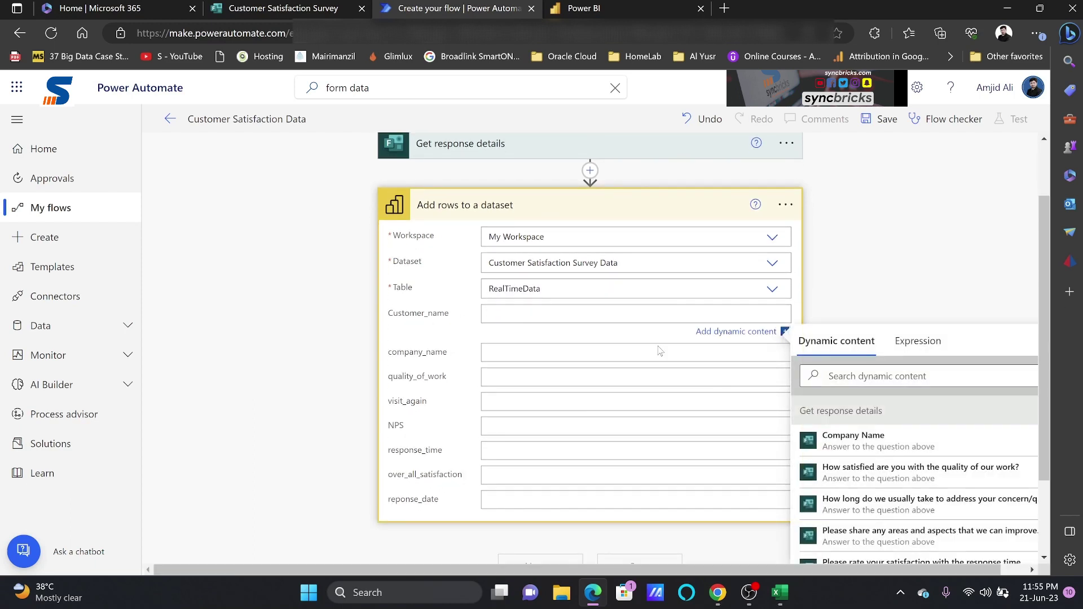
{"action": "scroll", "coordinate": [888, 451], "scroll_direction": "down", "scroll_amount": 3}
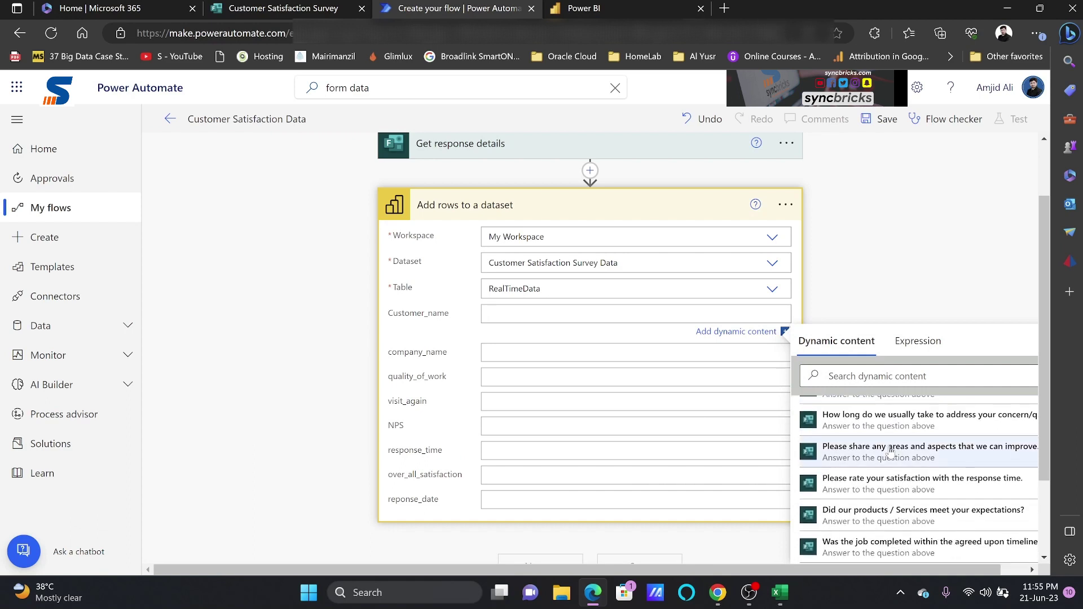
{"action": "left_click", "coordinate": [871, 494]}
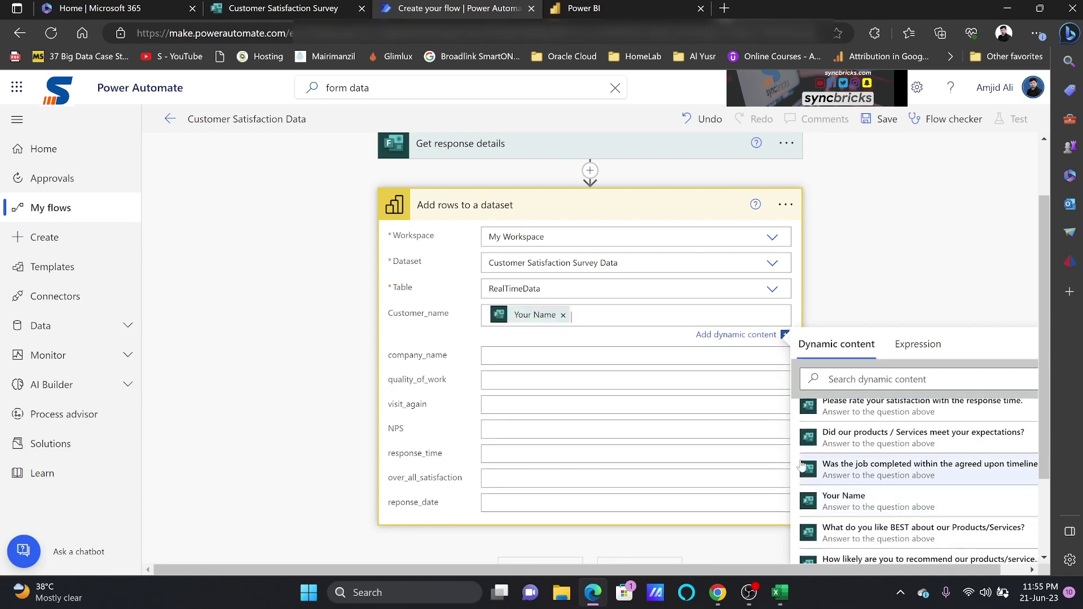
{"action": "left_click", "coordinate": [545, 357]}
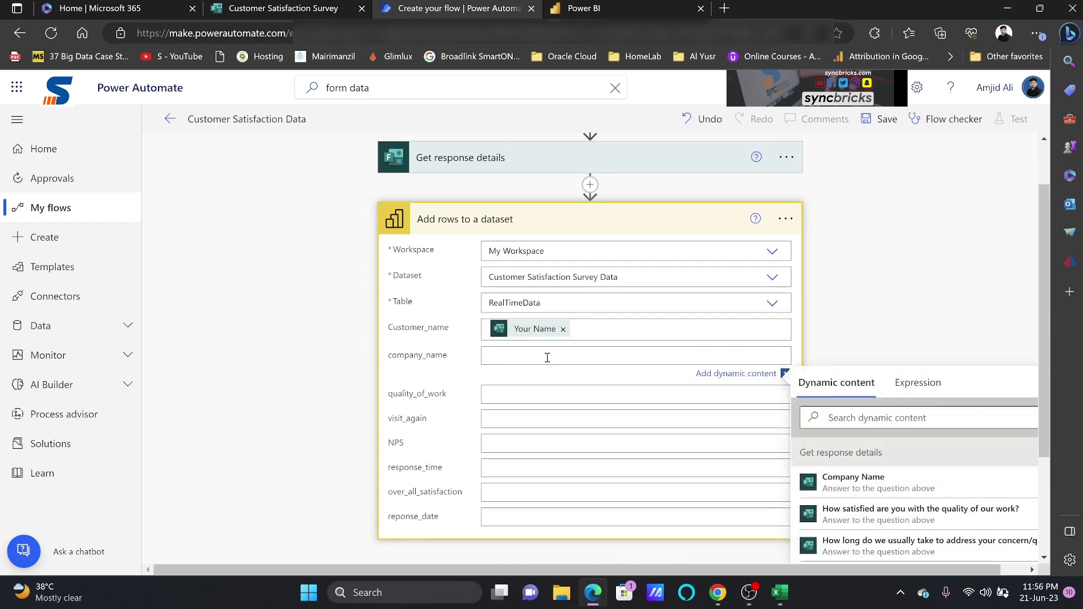
{"action": "left_click", "coordinate": [851, 478]}
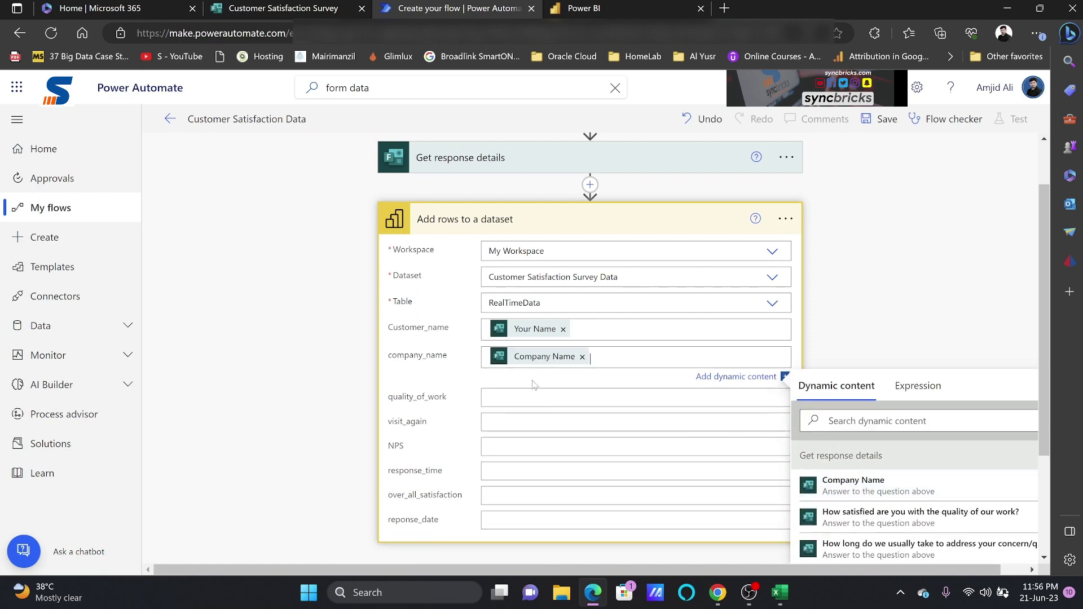
{"action": "left_click", "coordinate": [527, 394]}
{"action": "scroll", "coordinate": [865, 478], "scroll_direction": "down", "scroll_amount": 3}
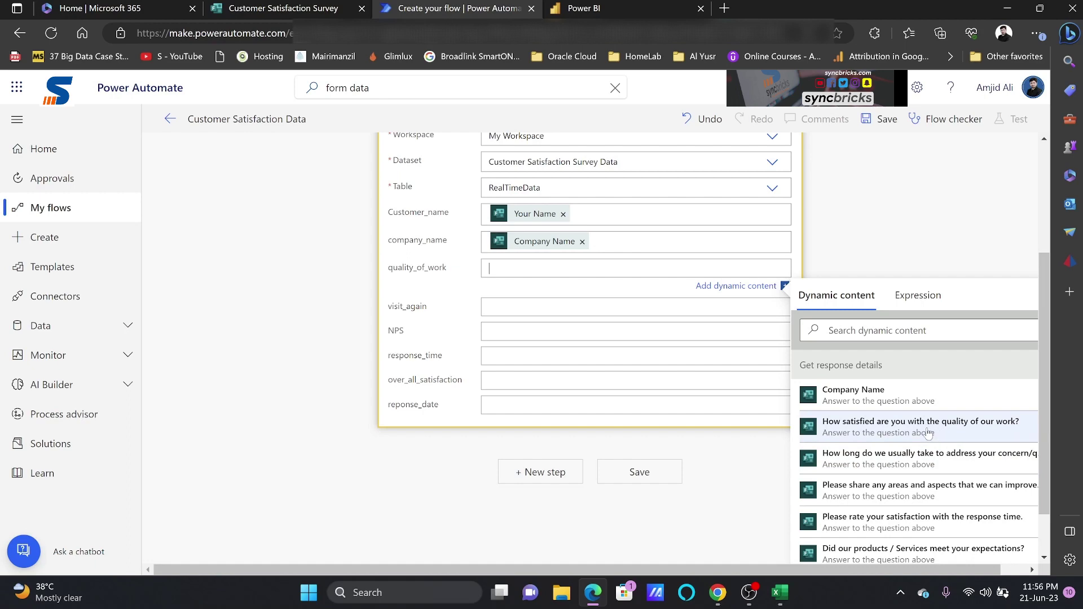
{"action": "left_click", "coordinate": [928, 432]}
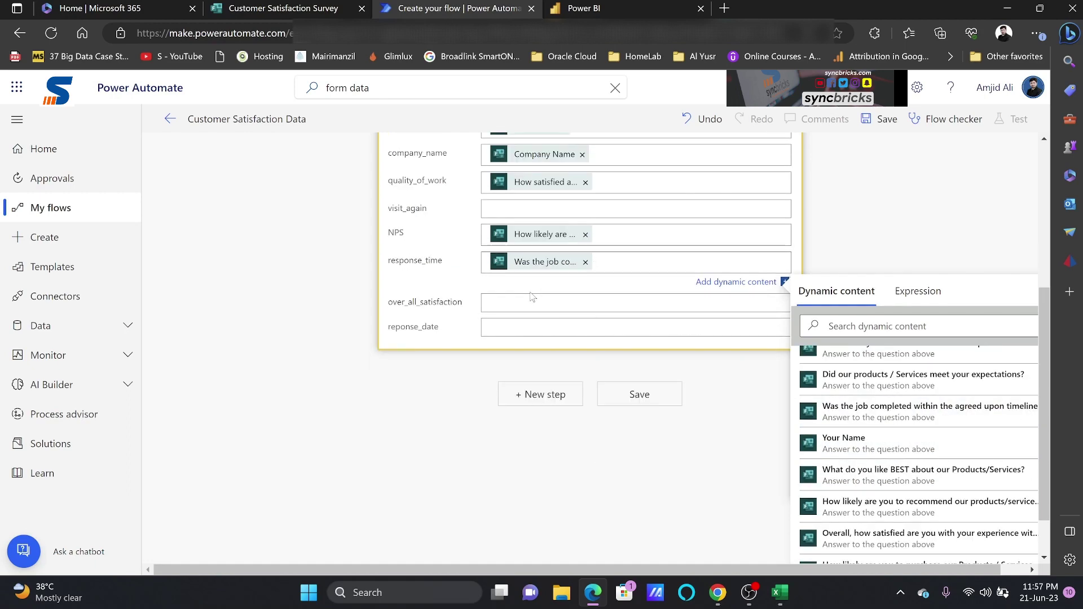
{"action": "left_click", "coordinate": [532, 302]}
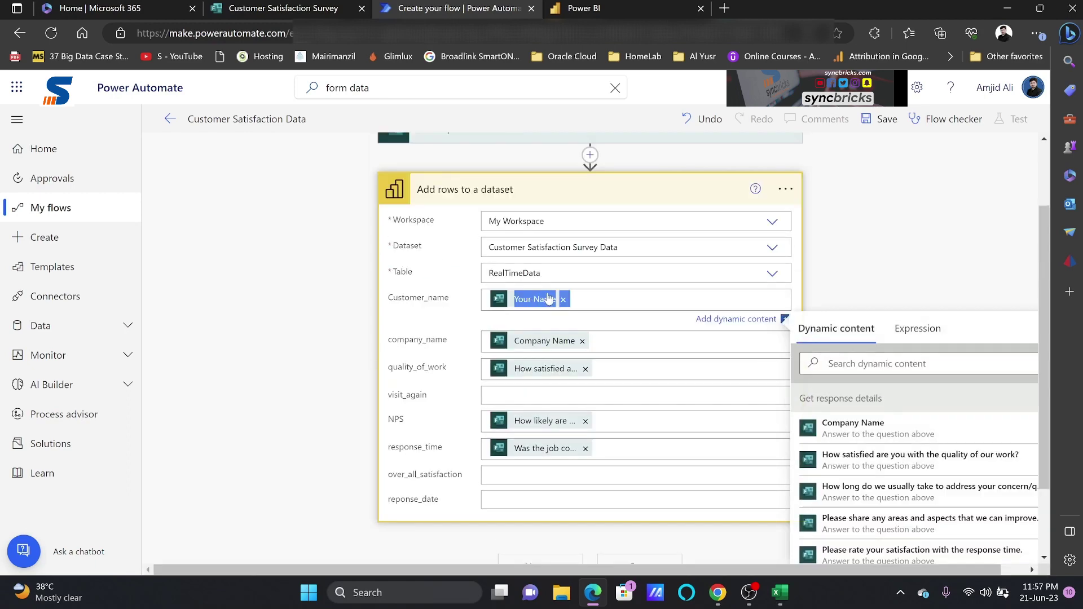
Map overall satisfaction to over_all_satisfaction and the response-time rating to response_time, fixing the wrong answer
{"action": "left_click", "coordinate": [603, 474]}
{"action": "left_click", "coordinate": [880, 347]}
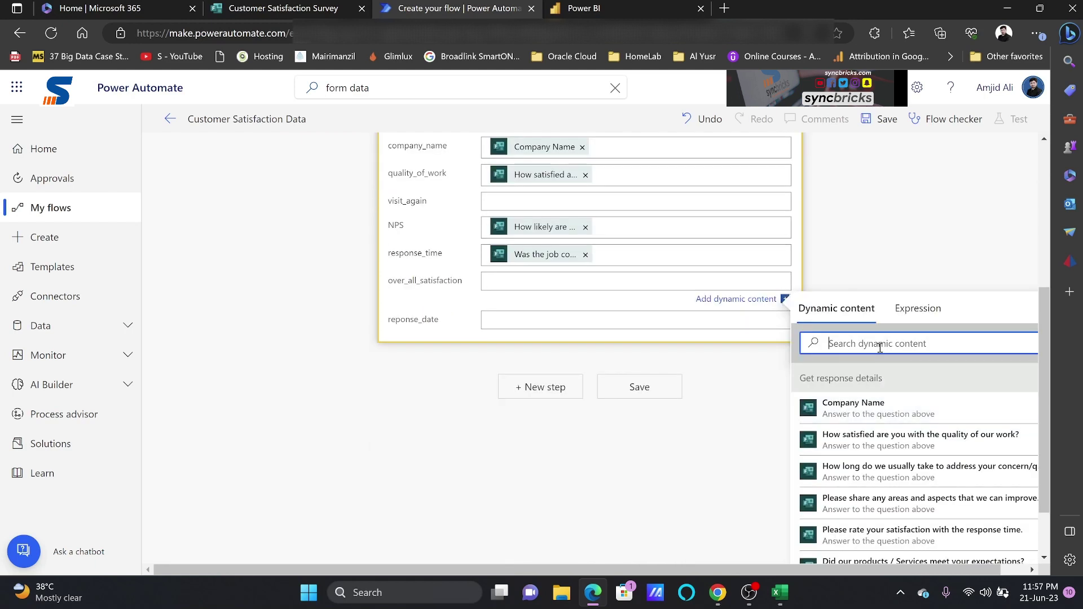
{"action": "type", "text": "satis"}
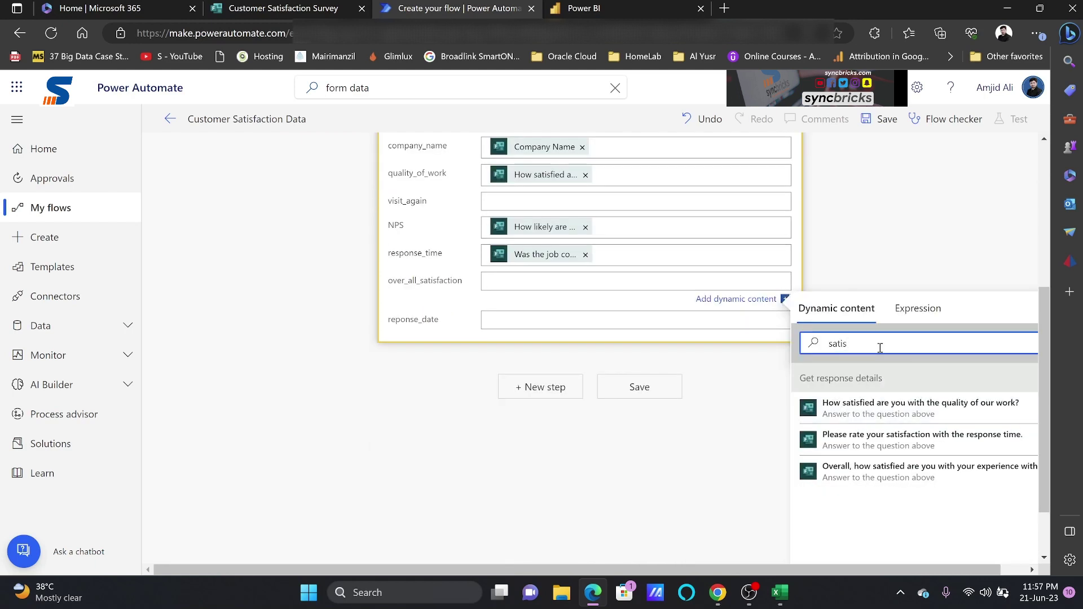
{"action": "left_click", "coordinate": [925, 472]}
{"action": "left_click", "coordinate": [585, 254]}
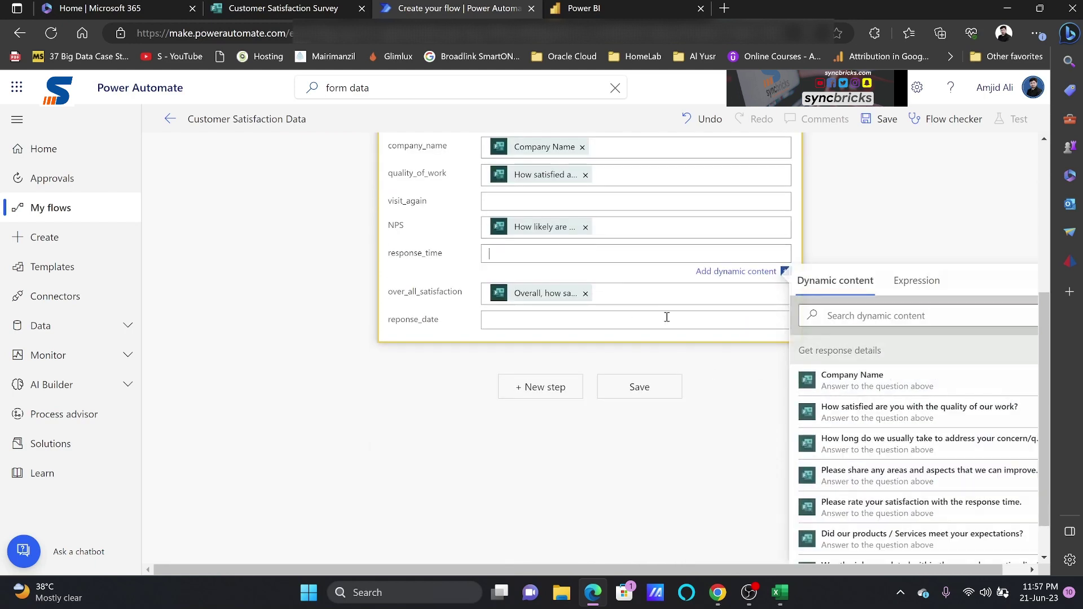
{"action": "left_click", "coordinate": [845, 324]}
{"action": "type", "text": "overall"}
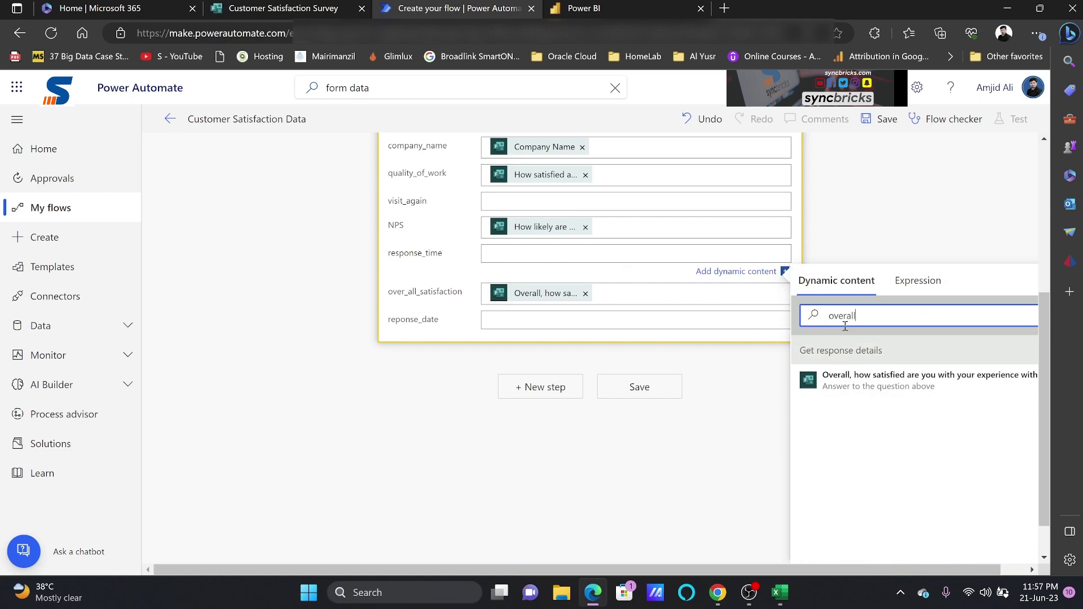
{"action": "key", "text": "ctrl+a"}
{"action": "type", "text": "satis"}
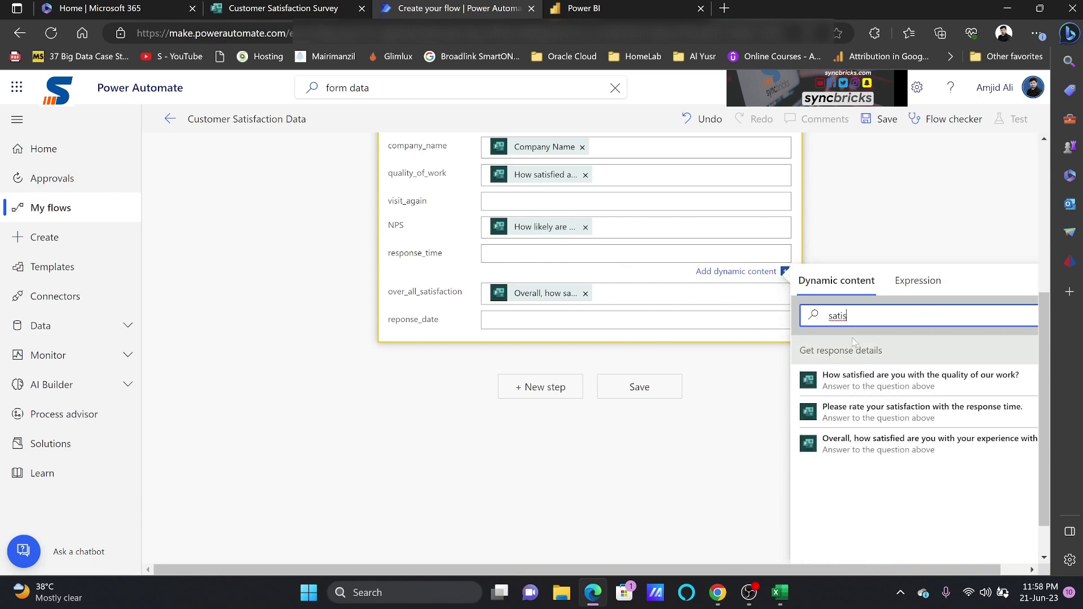
{"action": "left_click", "coordinate": [880, 412]}
Fill reponse_date with Submission time and visit_again with the purchase-again answer
{"action": "left_click", "coordinate": [575, 323]}
{"action": "scroll", "coordinate": [883, 437], "scroll_direction": "down", "scroll_amount": 2}
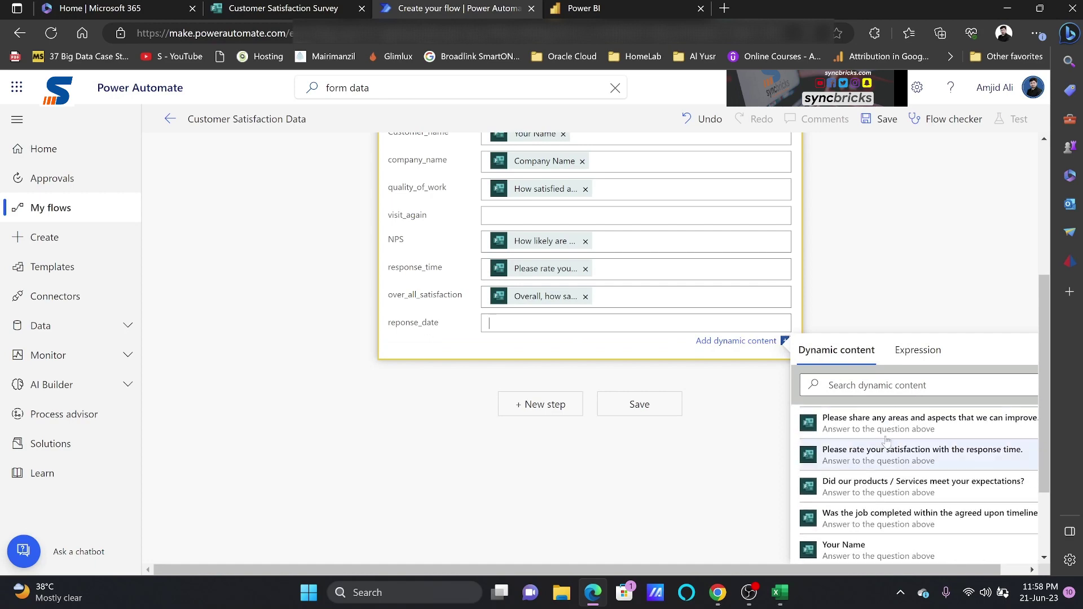
{"action": "left_click", "coordinate": [869, 385]}
{"action": "scroll", "coordinate": [880, 428], "scroll_direction": "down", "scroll_amount": 5}
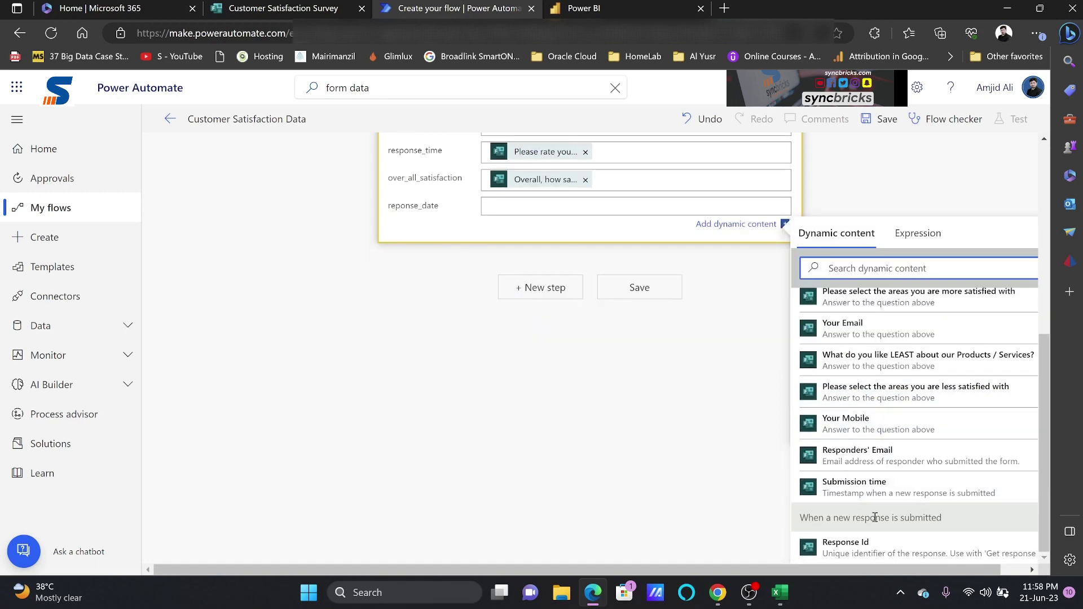
{"action": "left_click", "coordinate": [890, 484]}
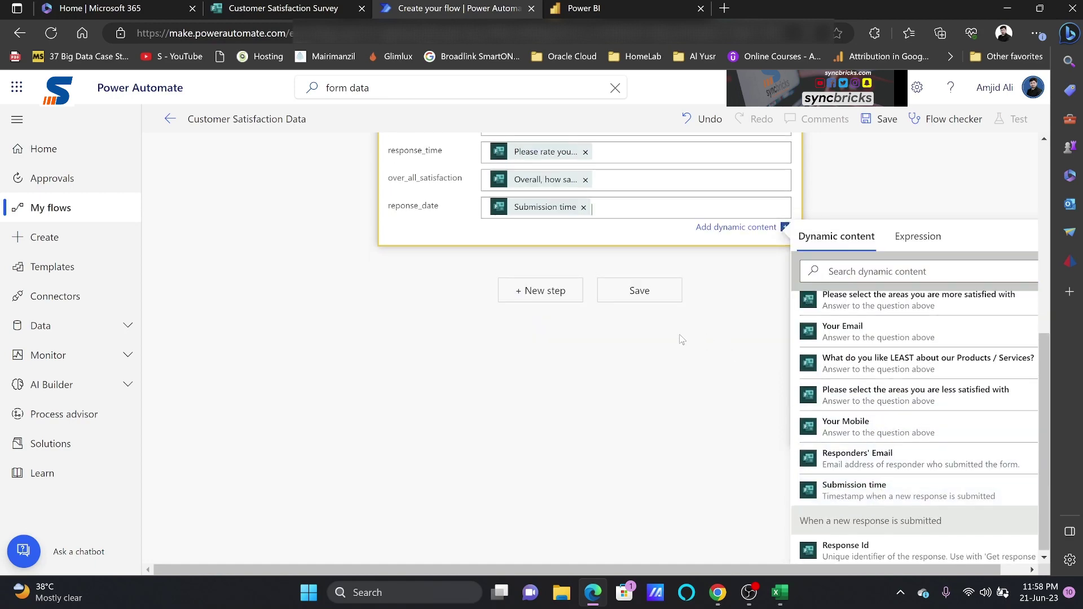
{"action": "scroll", "coordinate": [681, 339], "scroll_direction": "up", "scroll_amount": 5}
{"action": "left_click", "coordinate": [561, 370]}
{"action": "scroll", "coordinate": [872, 430], "scroll_direction": "down", "scroll_amount": 1}
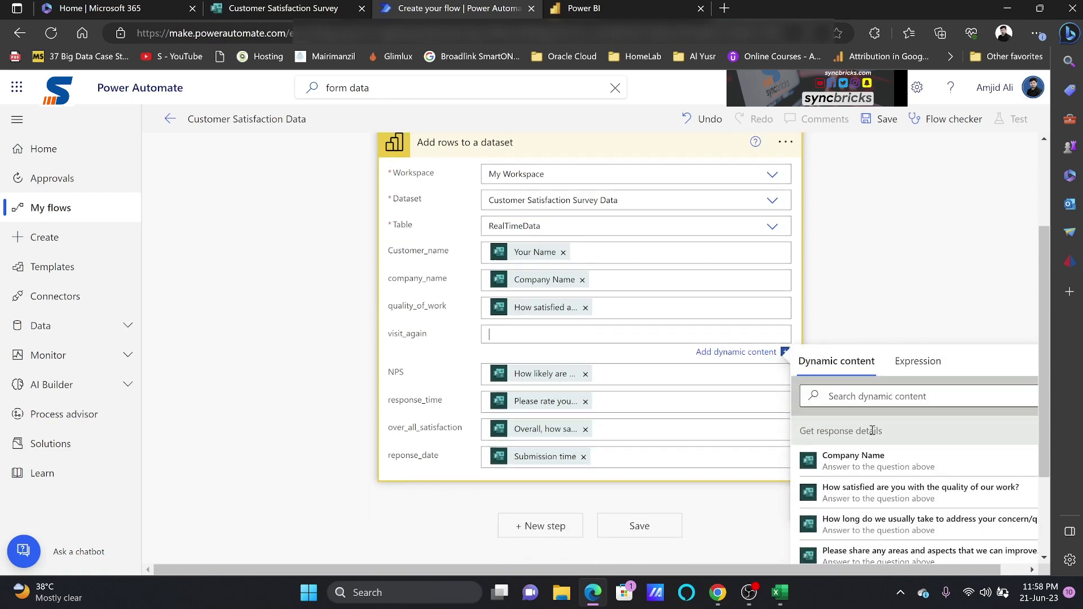
{"action": "scroll", "coordinate": [872, 430], "scroll_direction": "down", "scroll_amount": 4}
{"action": "left_click", "coordinate": [892, 480]}
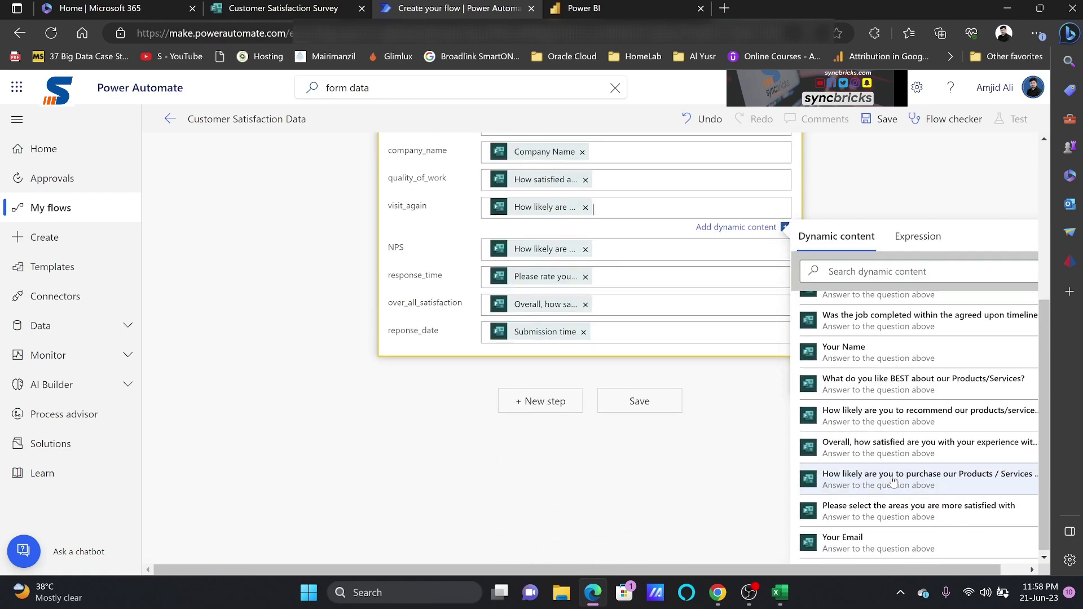
Save the flow and return to the survey form
{"action": "left_click", "coordinate": [425, 219]}
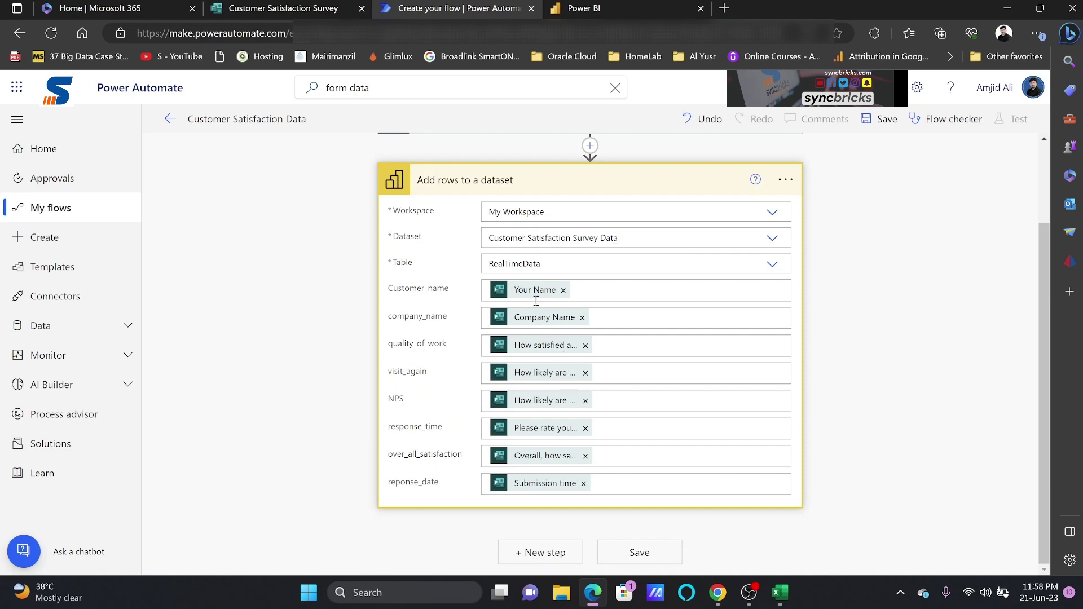
{"action": "left_click", "coordinate": [621, 545]}
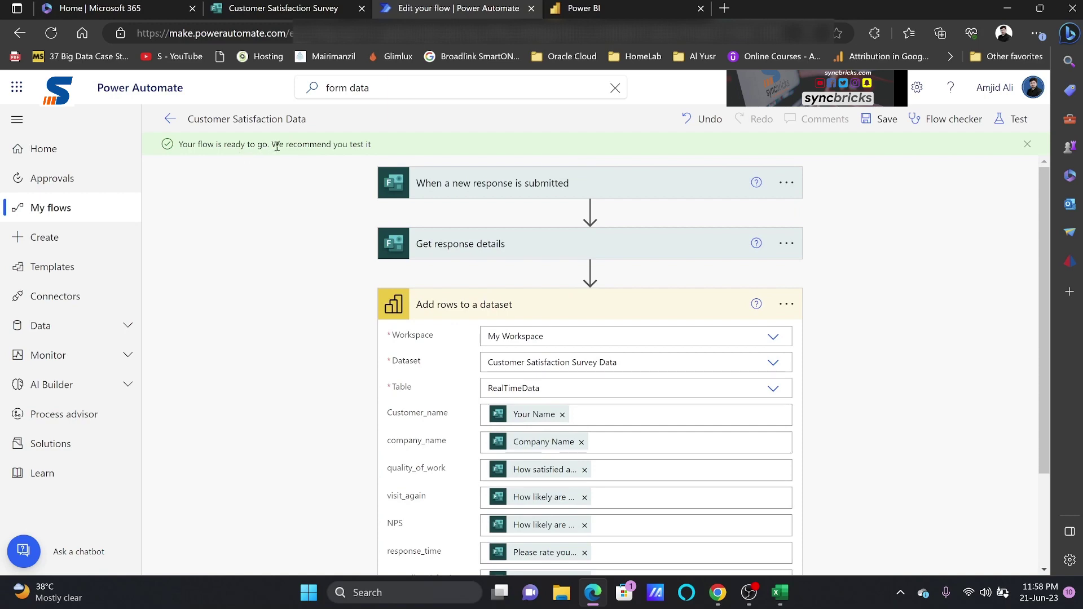
{"action": "left_click", "coordinate": [283, 9]}
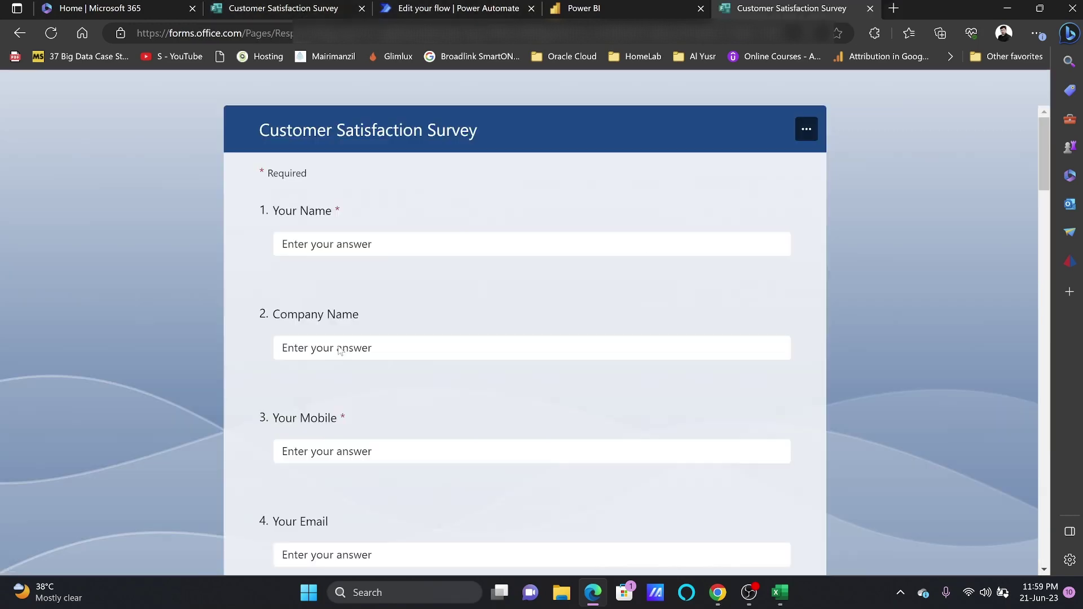
Enter the respondent's name, company 'Test Company', phone number and e-mail address
{"action": "left_click", "coordinate": [360, 242]}
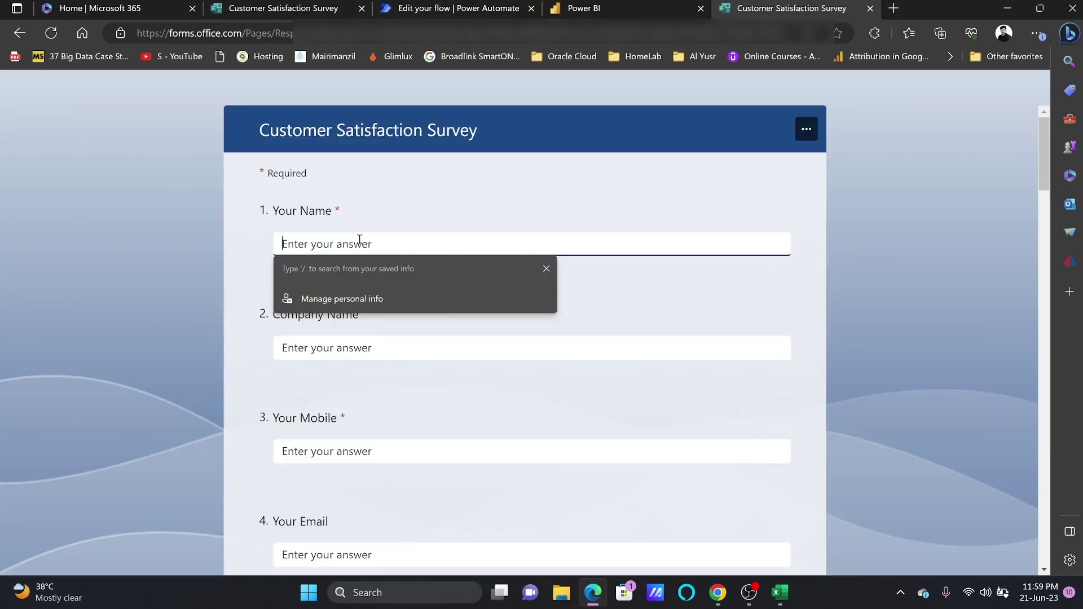
{"action": "key", "text": "Tab"}
{"action": "type", "text": "Test Company"}
{"action": "key", "text": "Tab"}
{"action": "type", "text": "99898"}
{"action": "key", "text": "Tab"}
{"action": "key", "text": "Tab"}
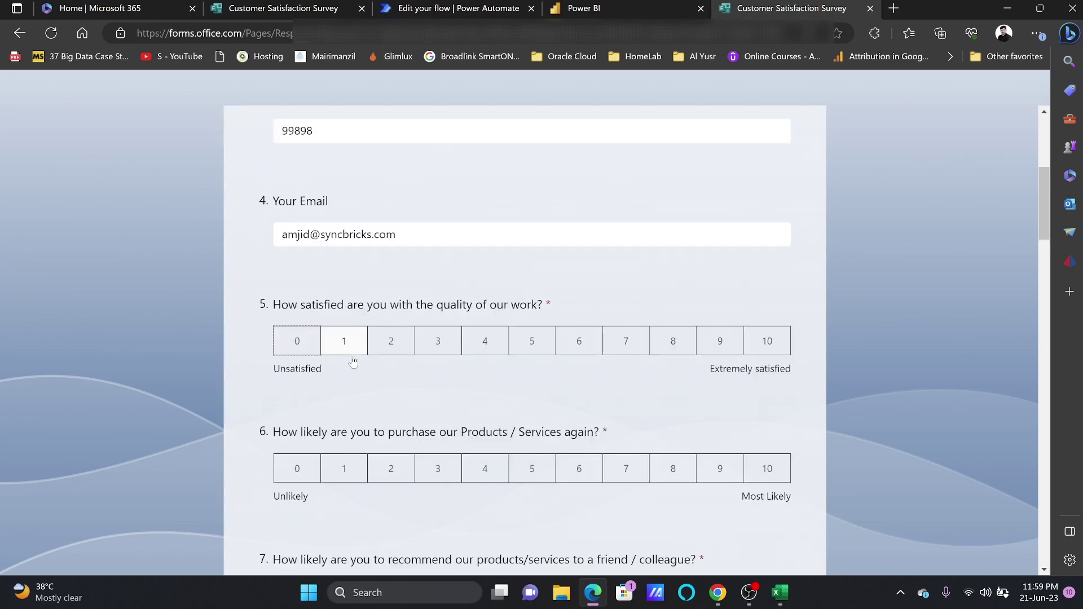
Rate the survey questions, giving one a 10, and submit the response
{"action": "scroll", "coordinate": [564, 361], "scroll_direction": "down", "scroll_amount": 5}
{"action": "left_click", "coordinate": [764, 245]}
{"action": "scroll", "coordinate": [564, 338], "scroll_direction": "down", "scroll_amount": 5}
{"action": "left_click", "coordinate": [280, 242]}
{"action": "scroll", "coordinate": [564, 338], "scroll_direction": "down", "scroll_amount": 5}
{"action": "left_click", "coordinate": [280, 203]}
{"action": "scroll", "coordinate": [688, 421], "scroll_direction": "down", "scroll_amount": 10}
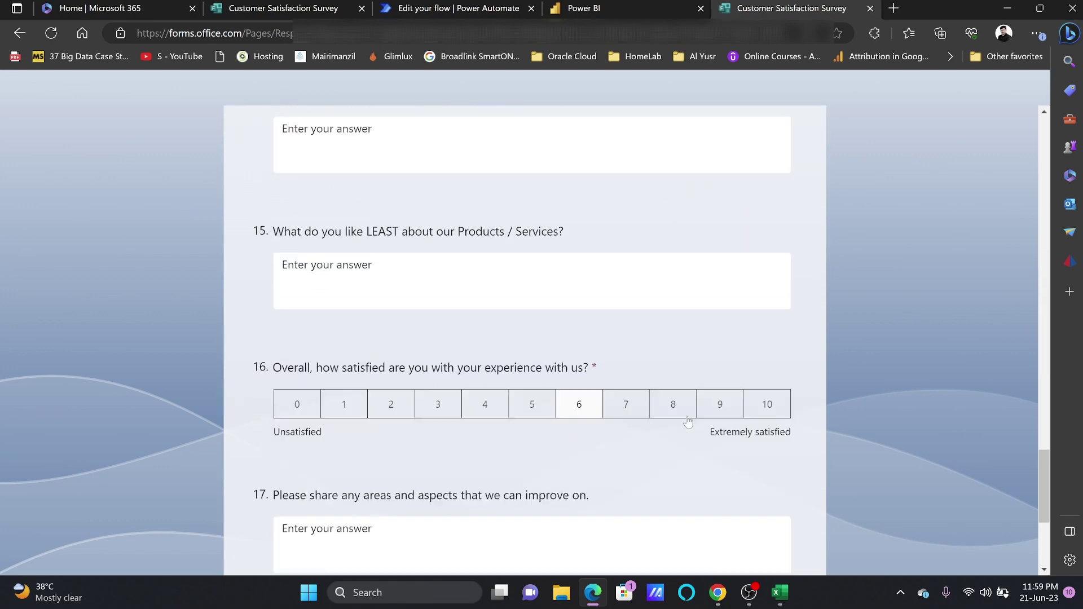
{"action": "left_click", "coordinate": [767, 404]}
{"action": "scroll", "coordinate": [767, 404], "scroll_direction": "down", "scroll_amount": 5}
{"action": "left_click", "coordinate": [303, 371]}
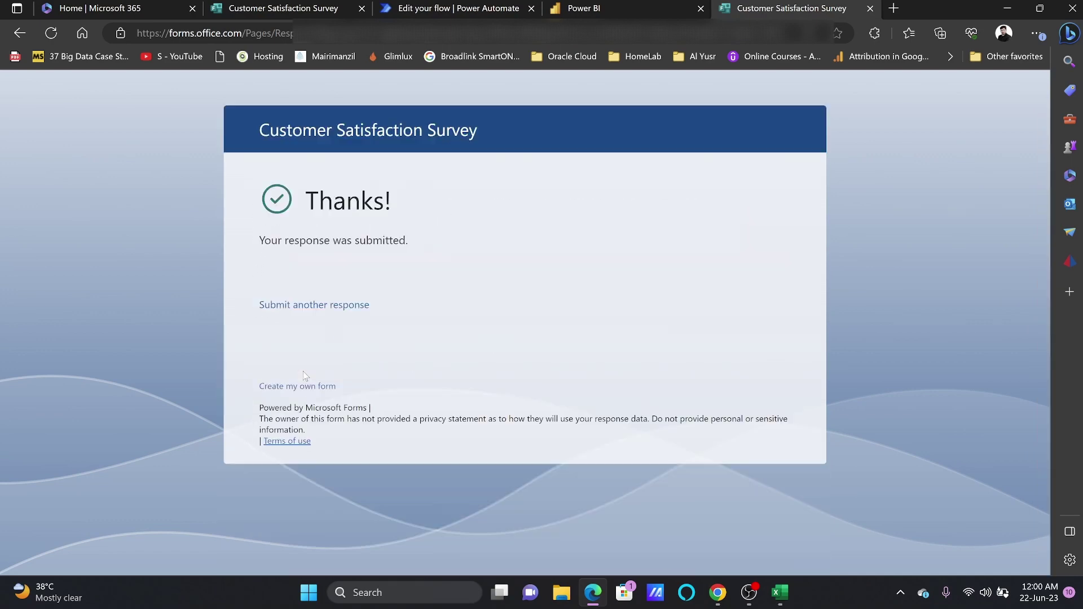
{"action": "left_click", "coordinate": [566, 13]}
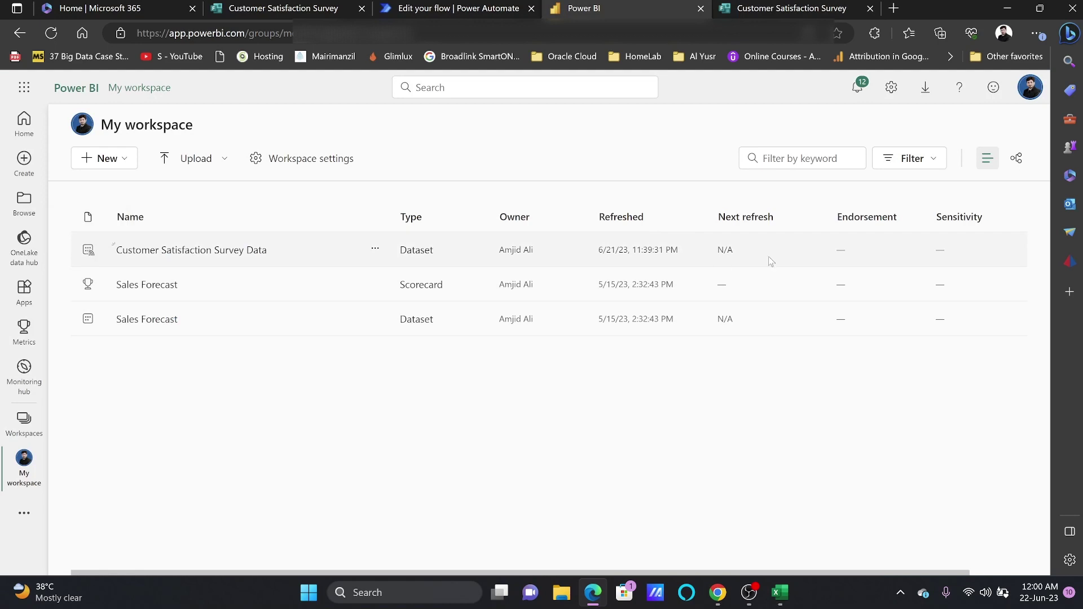
Create a report from the survey dataset with a widened company_name table
{"action": "left_click", "coordinate": [375, 248]}
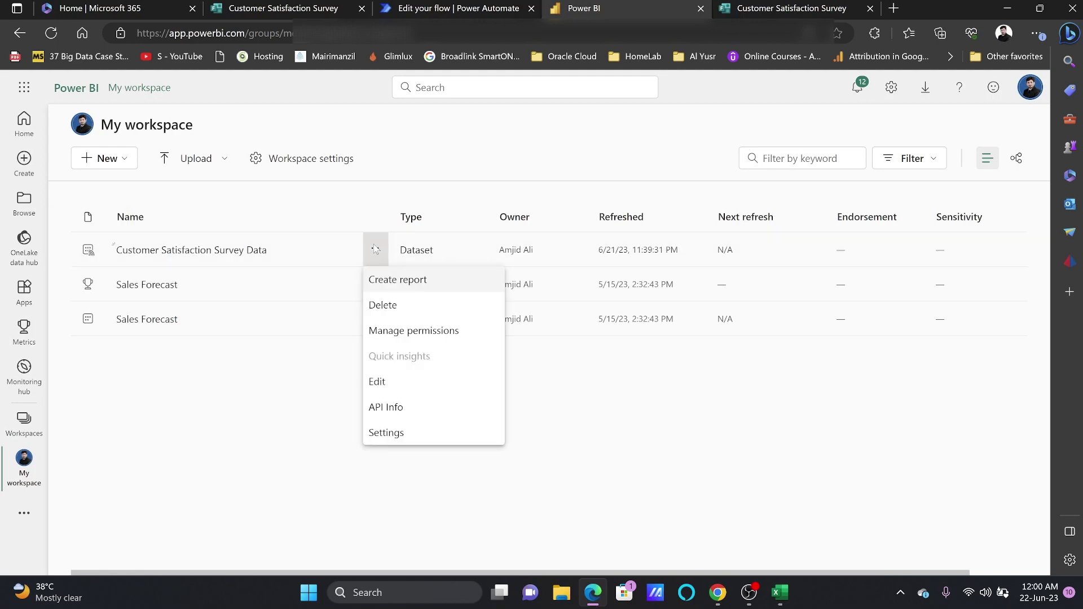
{"action": "left_click", "coordinate": [396, 281]}
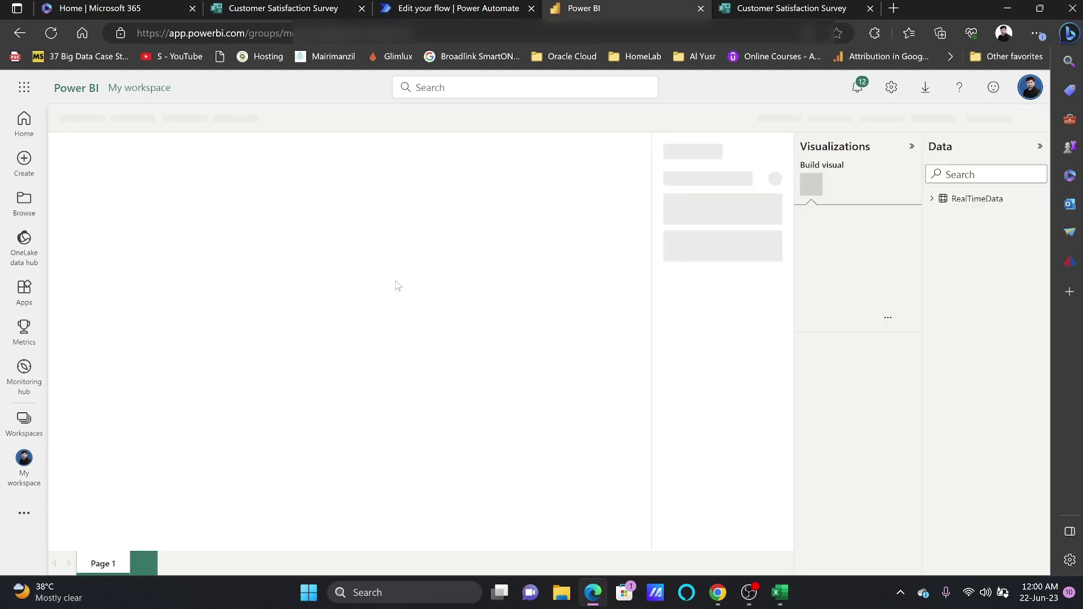
{"action": "left_click", "coordinate": [954, 203]}
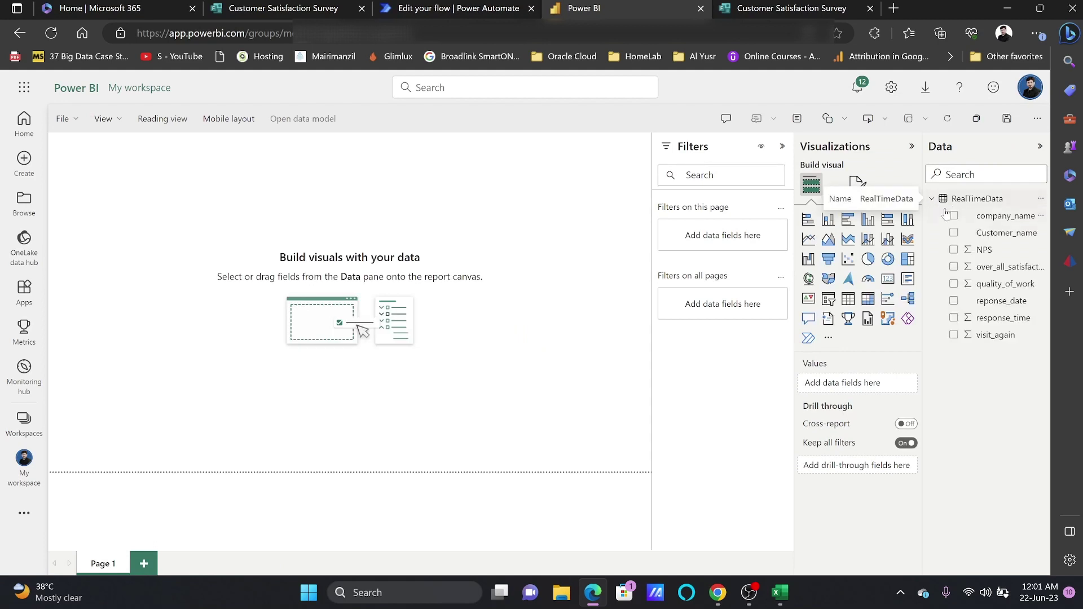
{"action": "left_click_drag", "start_coordinate": [998, 216], "coordinate": [468, 225]}
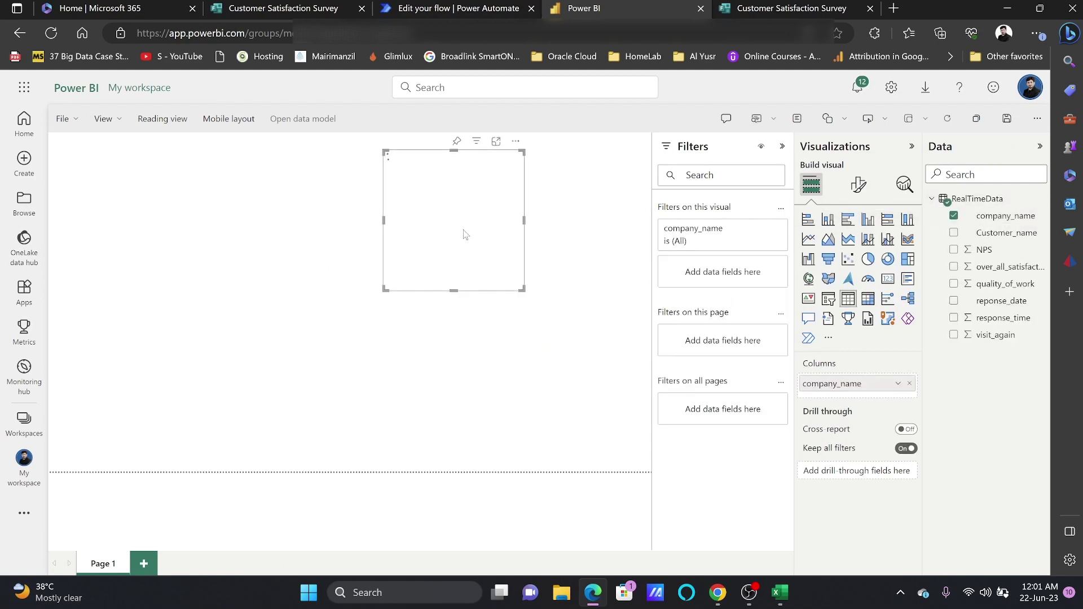
{"action": "left_click_drag", "start_coordinate": [386, 286], "coordinate": [112, 299]}
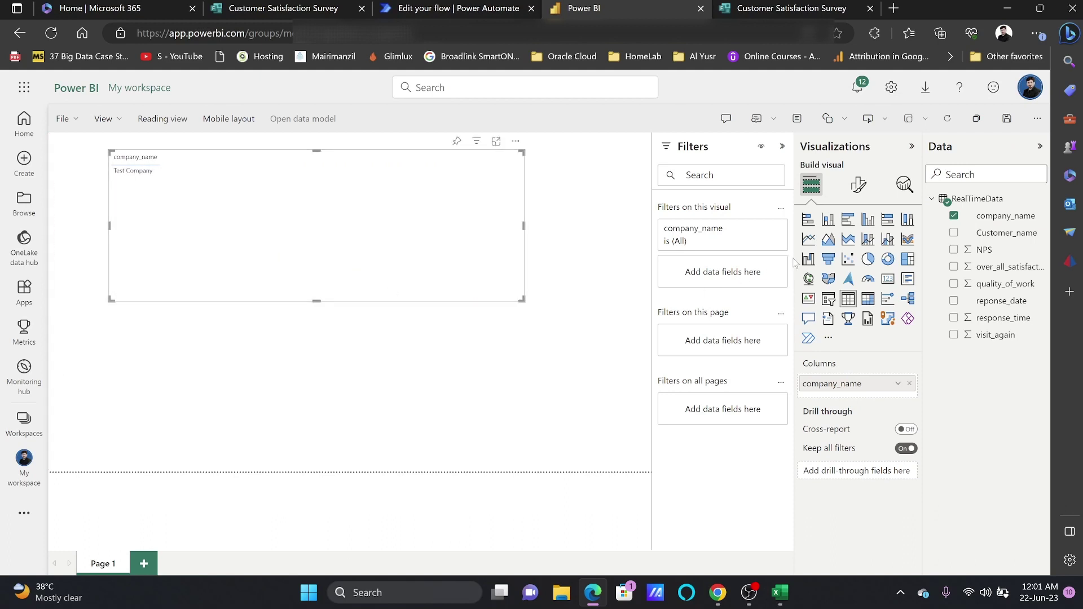
Add NPS, quality_of_work, reponse_date and visit_again columns to the table
{"action": "left_click", "coordinate": [953, 249]}
{"action": "left_click", "coordinate": [953, 283]}
{"action": "left_click_drag", "start_coordinate": [1009, 301], "coordinate": [888, 438]}
{"action": "left_click", "coordinate": [953, 334]}
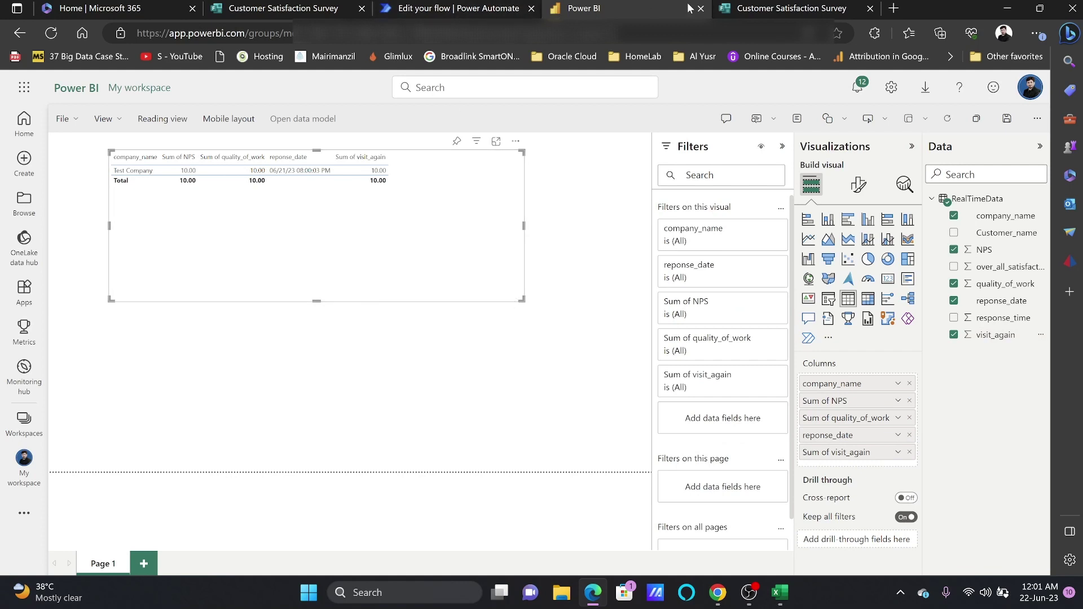
{"action": "left_click", "coordinate": [469, 8]}
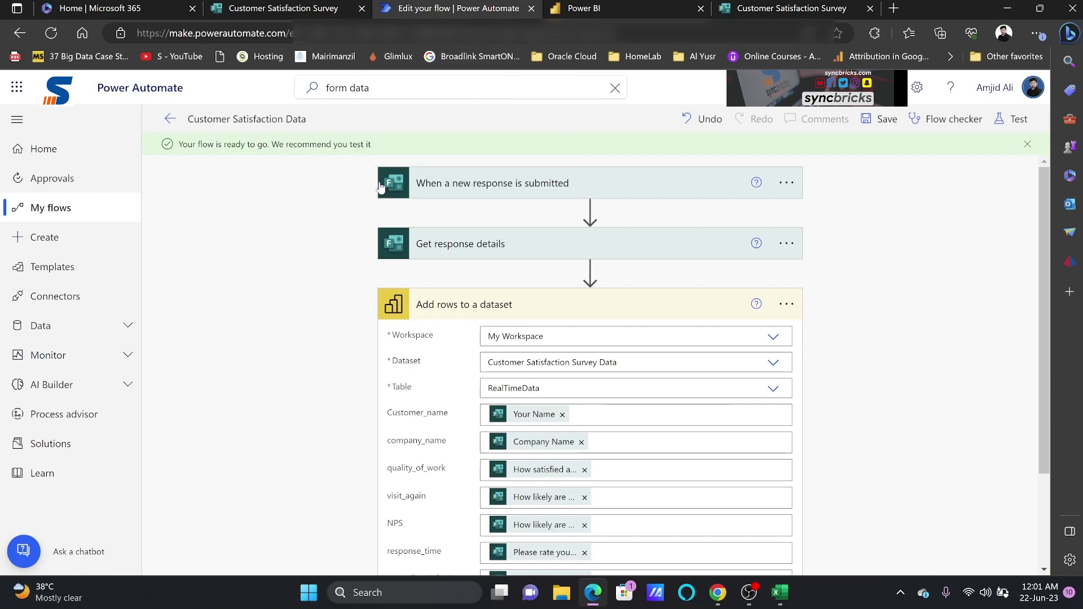
Save the flow, confirm leaving the editor, and go to My flows
{"action": "scroll", "coordinate": [528, 361], "scroll_direction": "down", "scroll_amount": 3}
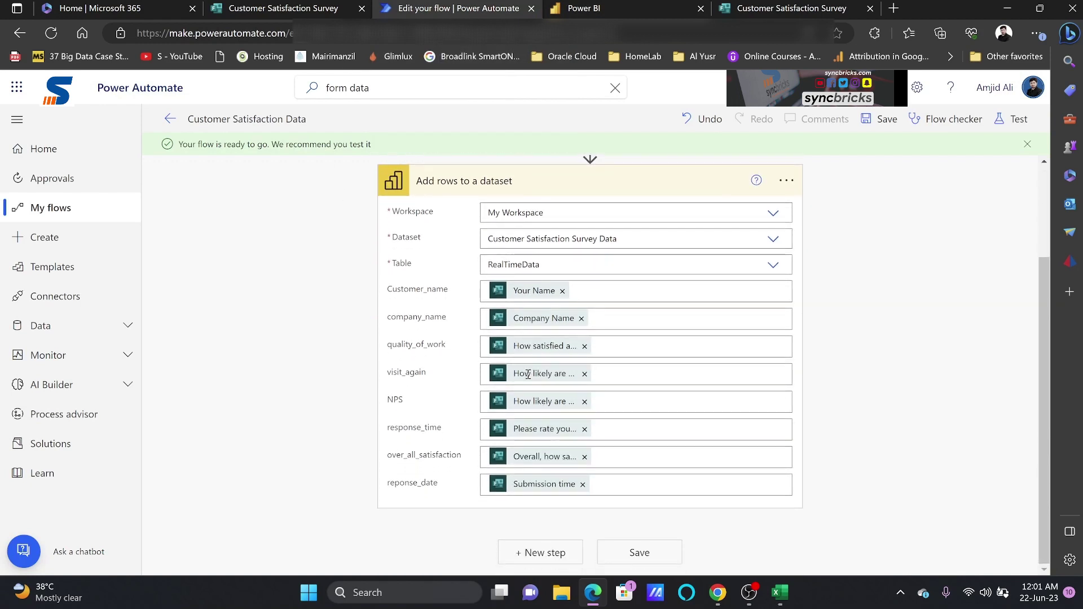
{"action": "left_click", "coordinate": [608, 552]}
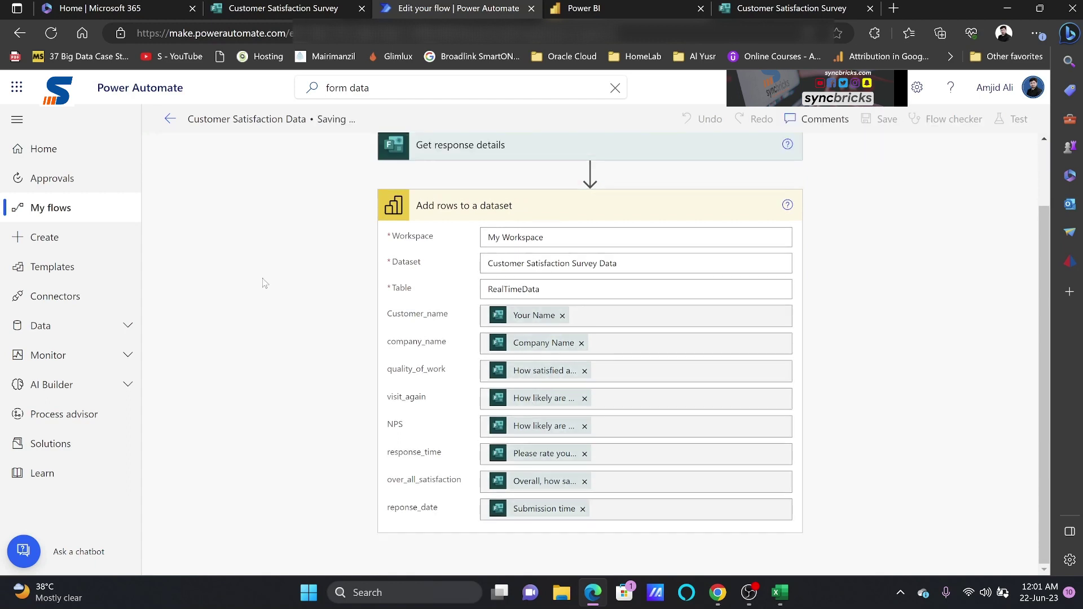
{"action": "left_click", "coordinate": [72, 179]}
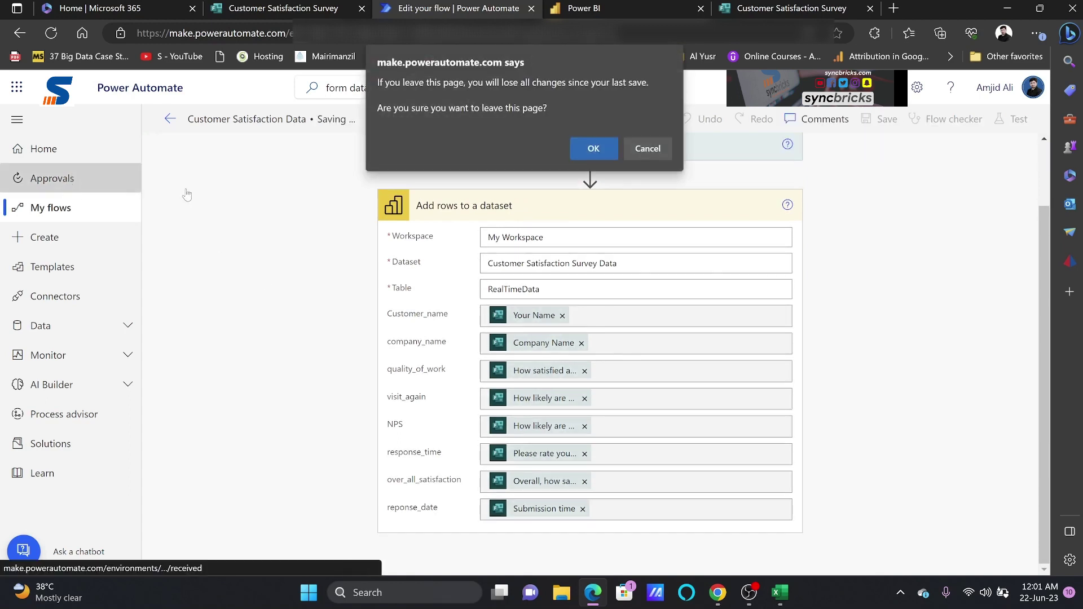
{"action": "key", "text": "Return"}
{"action": "left_click", "coordinate": [37, 210]}
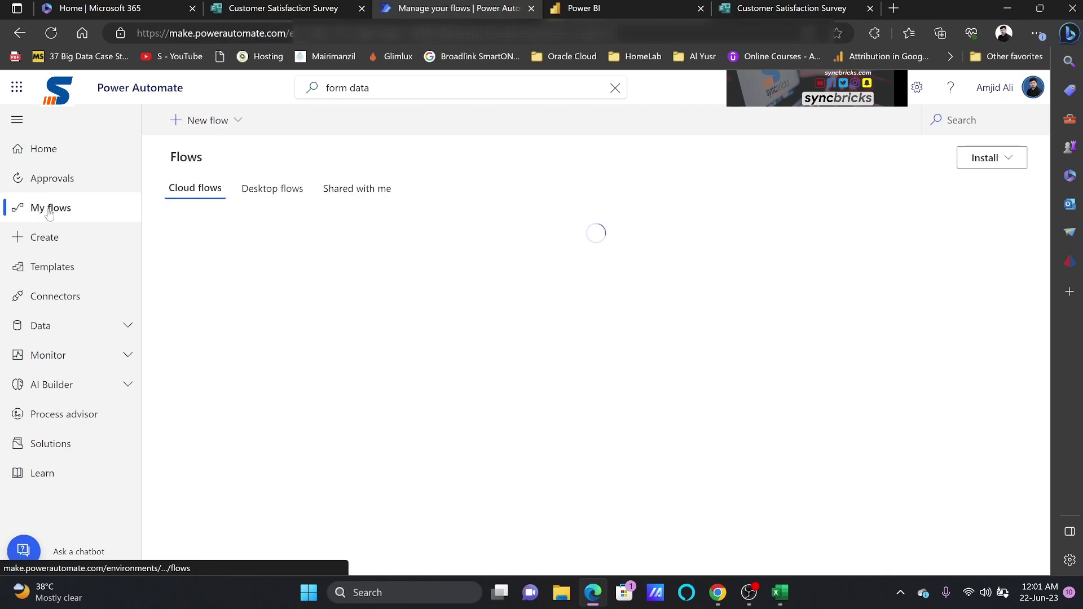